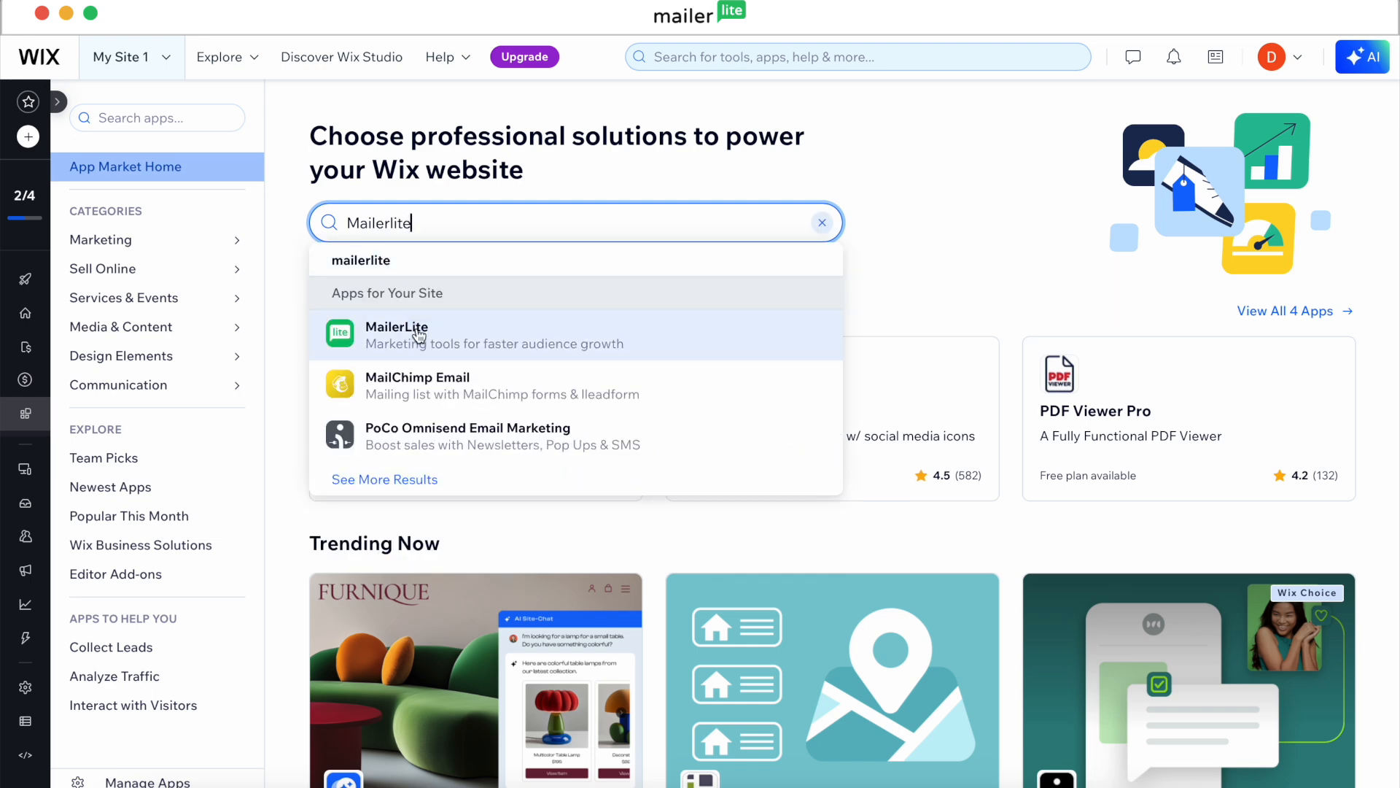
# Add the MailerLite app from the App Market to the Wix site and agree to its requested permissions
pyautogui.click(416, 330)
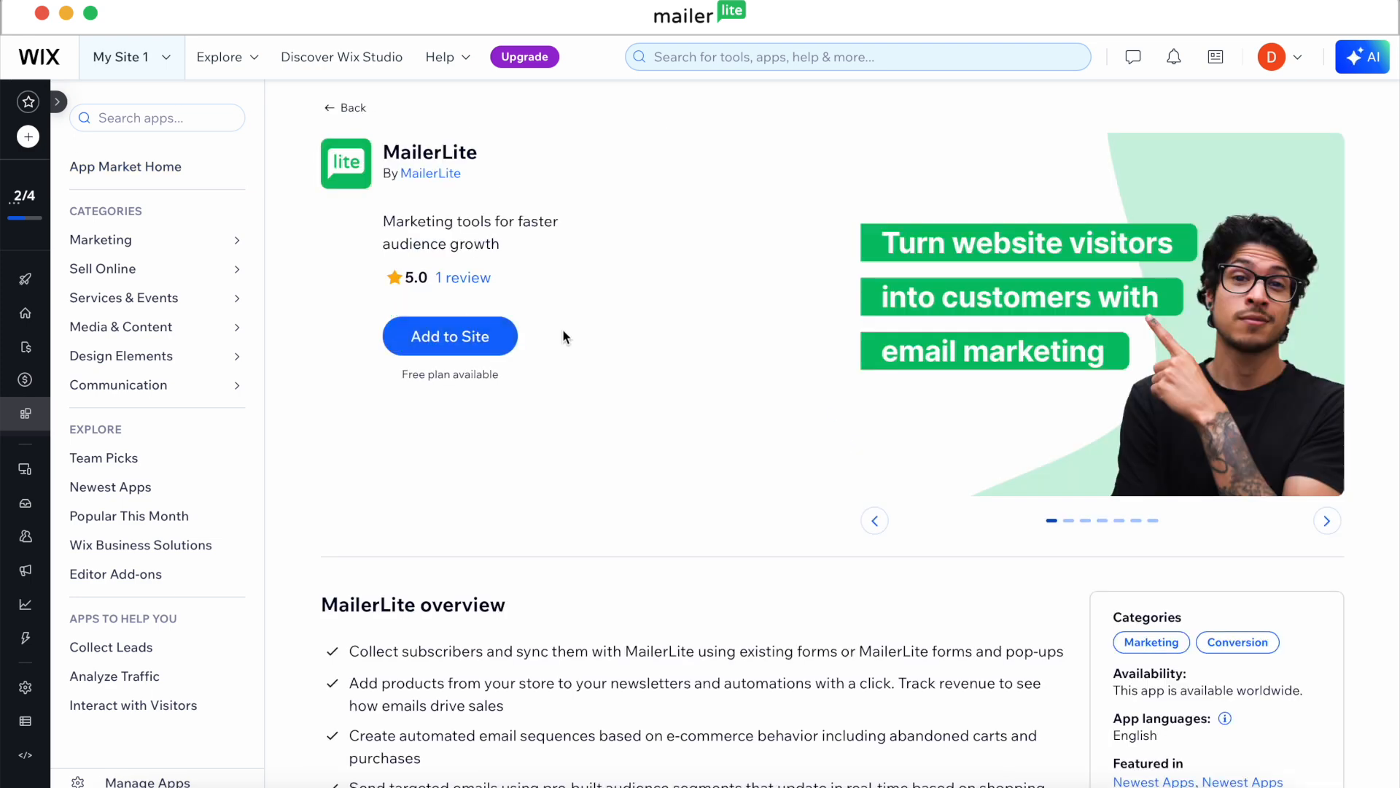
pyautogui.click(492, 339)
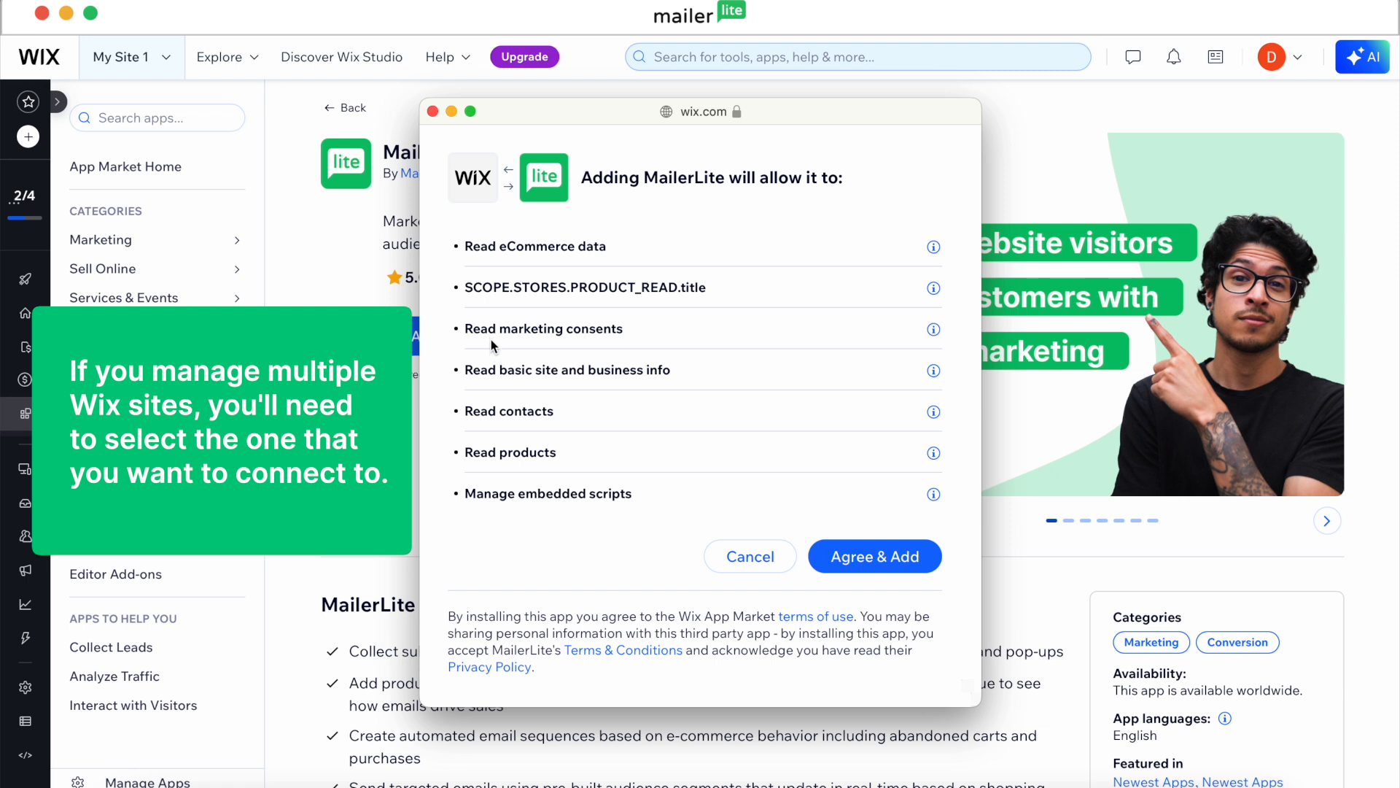
pyautogui.click(918, 565)
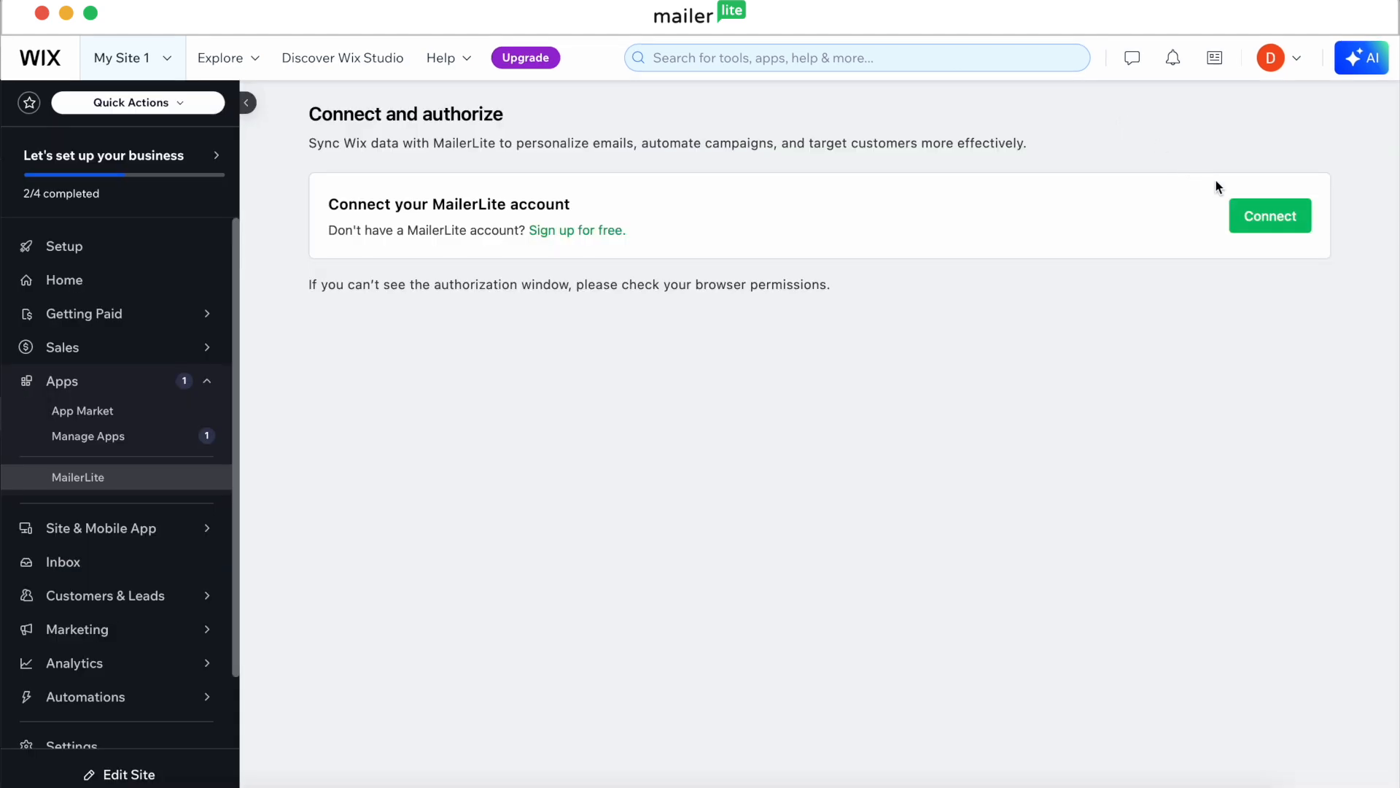
# Connect and authorize the MailerLite account, accepting Name, Email, Company, City, ZIP, State, Country and Phone as the fields to sync
pyautogui.click(1264, 214)
pyautogui.click(689, 495)
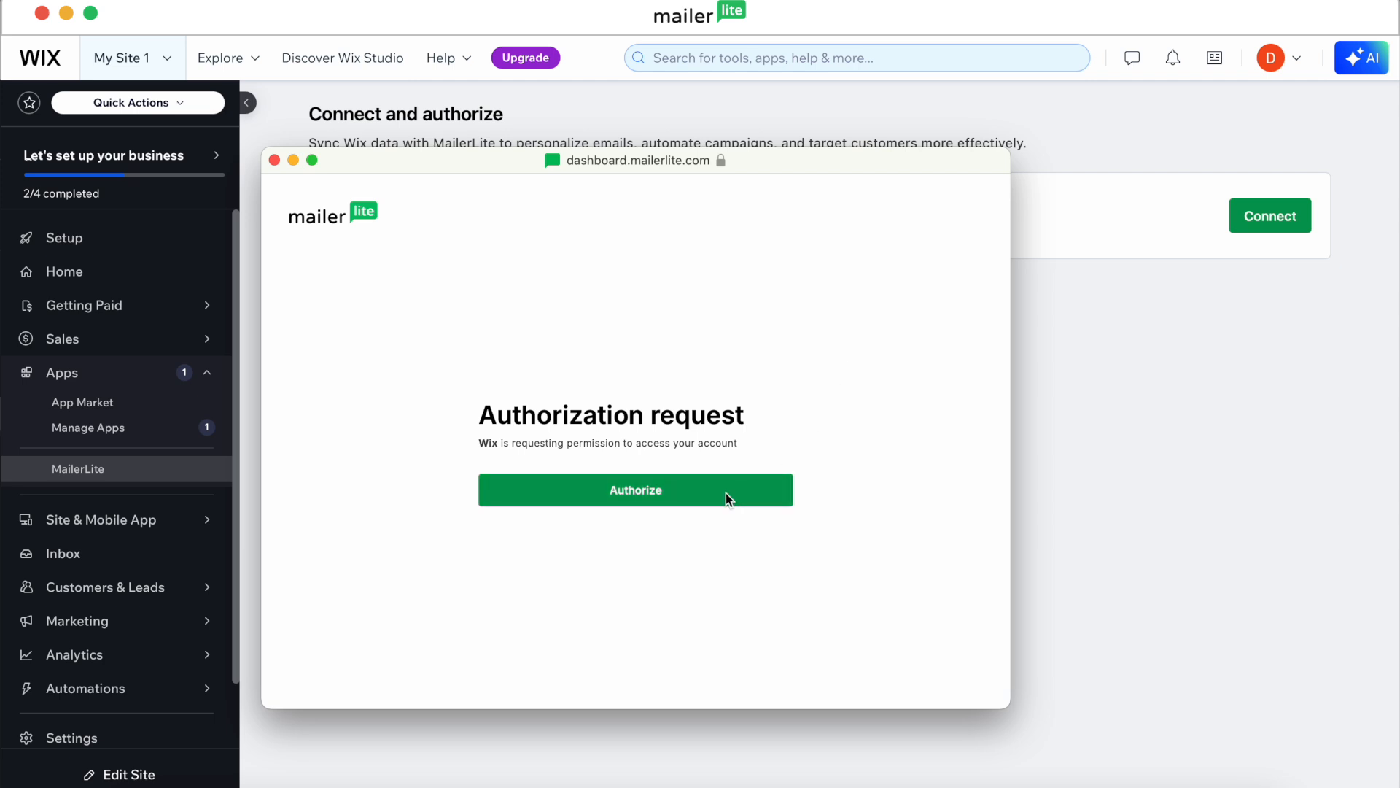
pyautogui.click(725, 493)
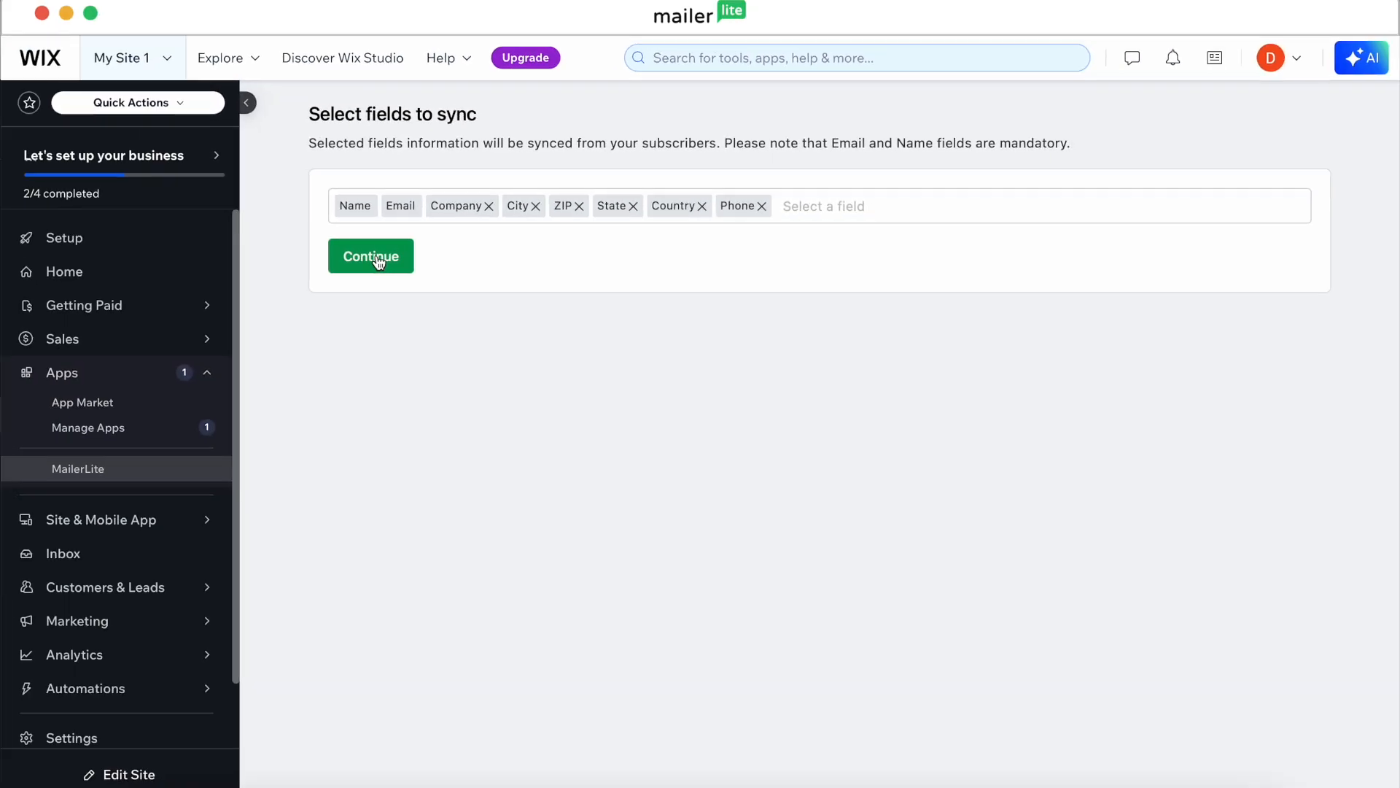
pyautogui.click(374, 256)
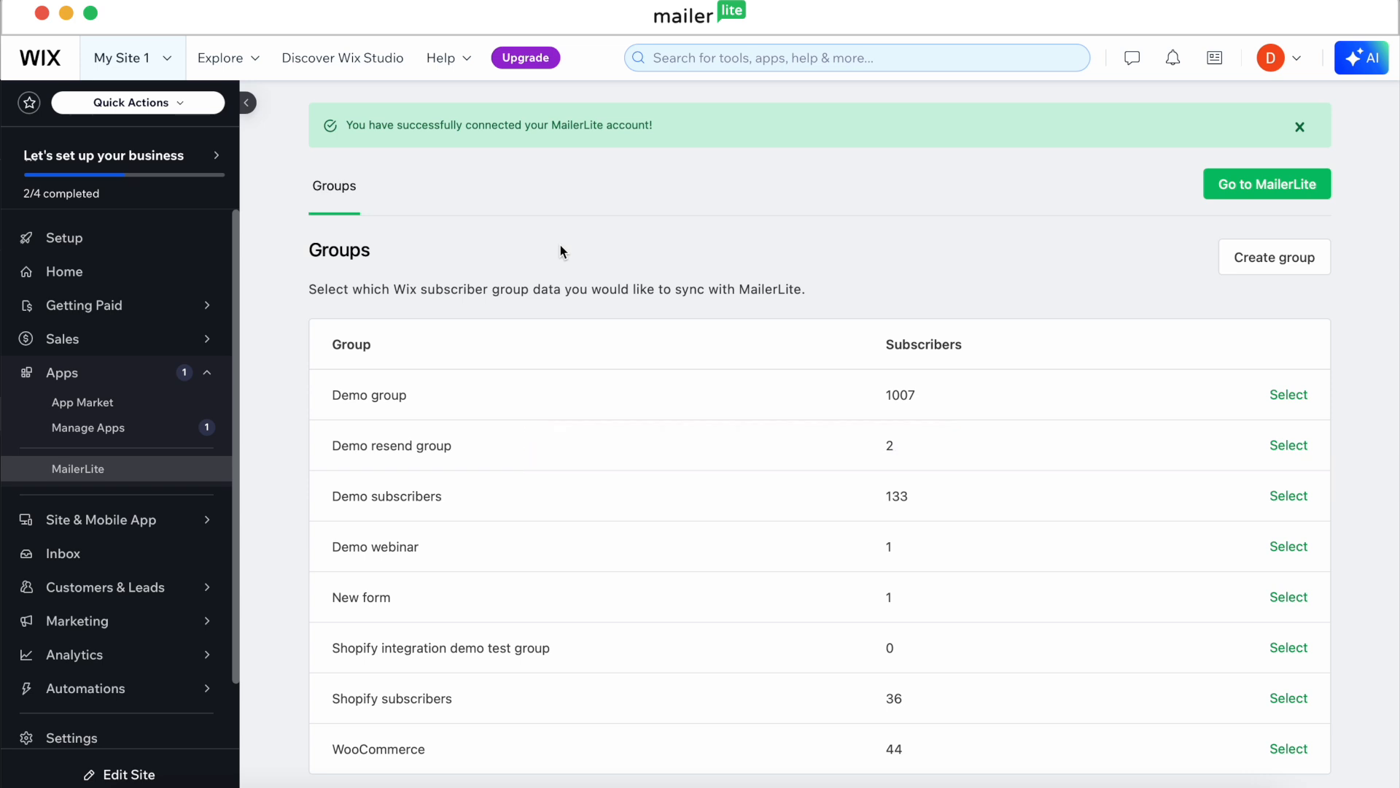
# Create a new subscriber group named "Wix subscribers"
pyautogui.click(1256, 259)
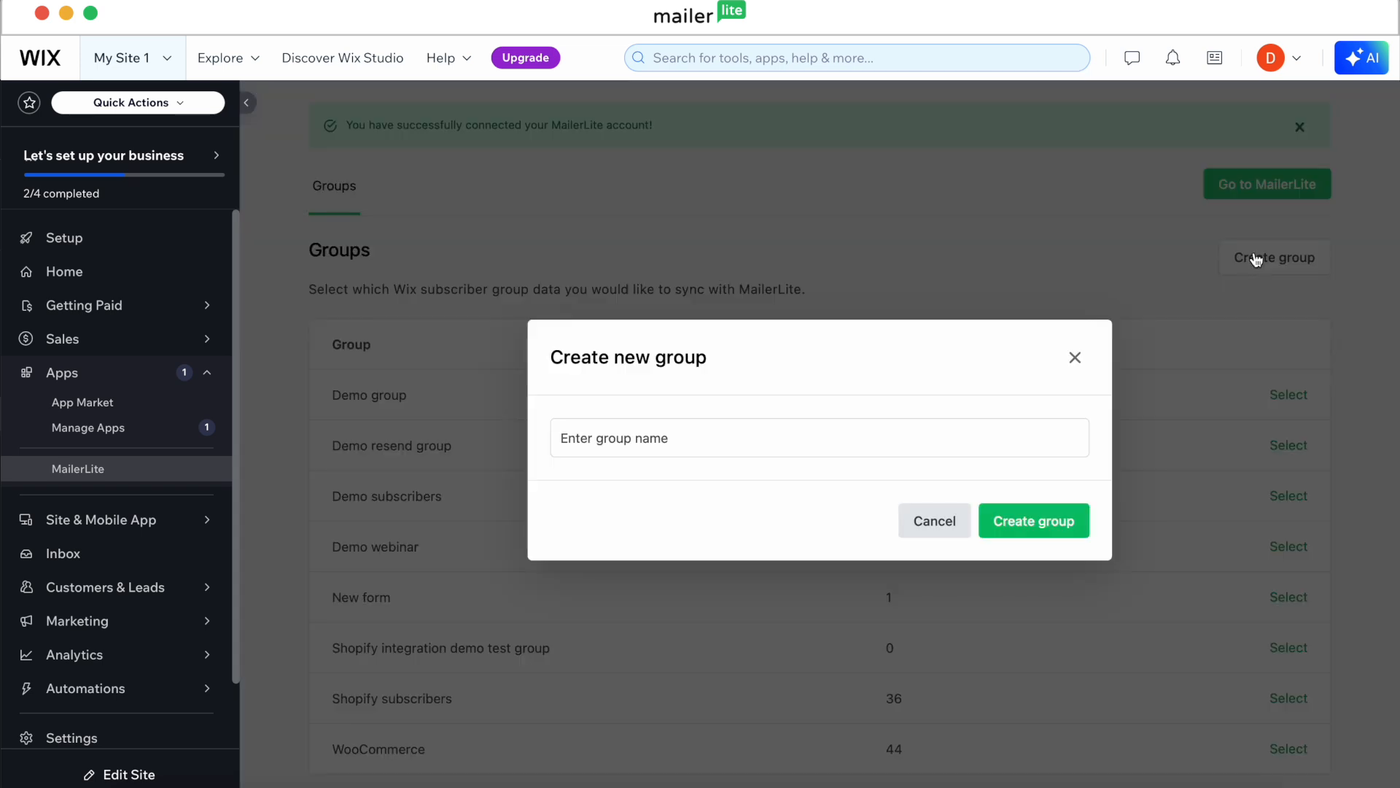
pyautogui.click(912, 431)
pyautogui.write('Wix subscribers')
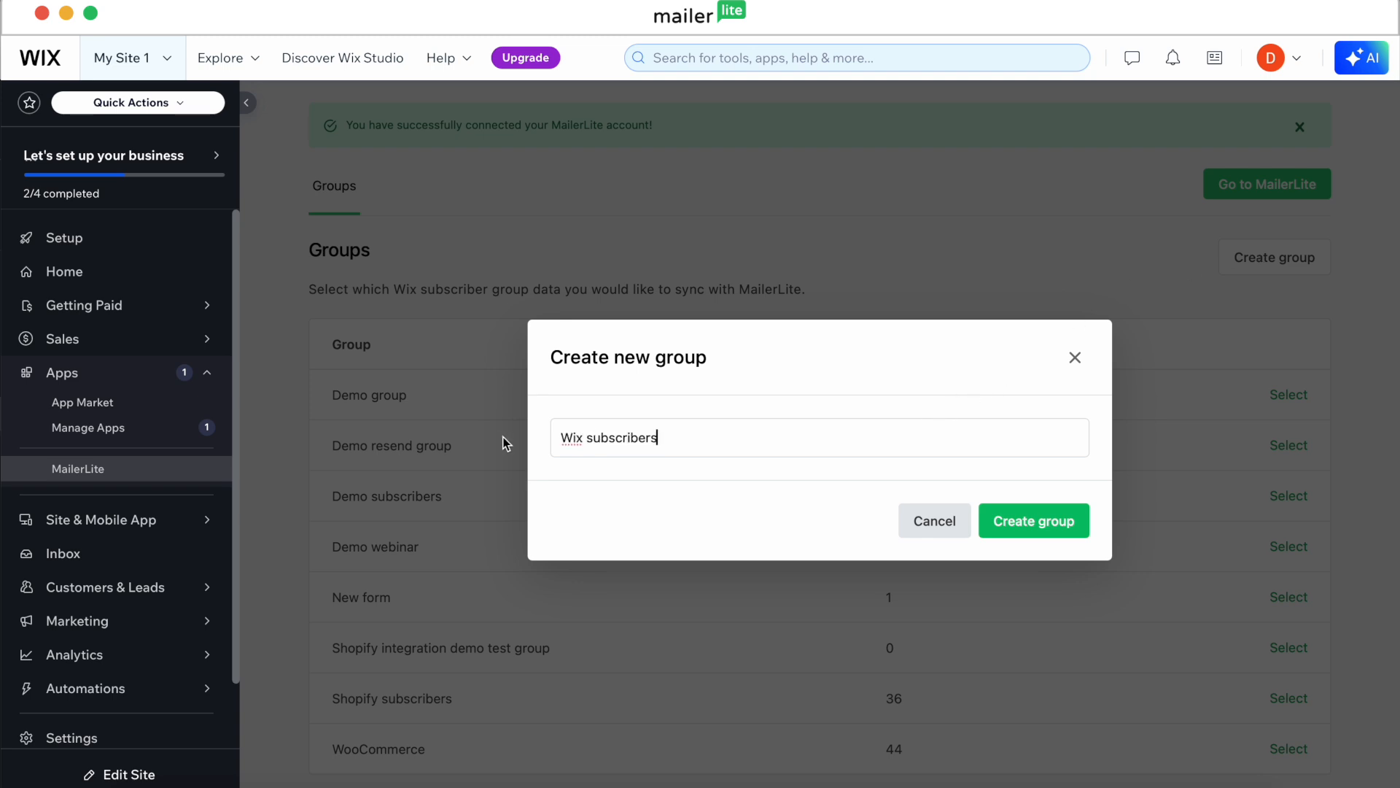
pyautogui.click(1058, 529)
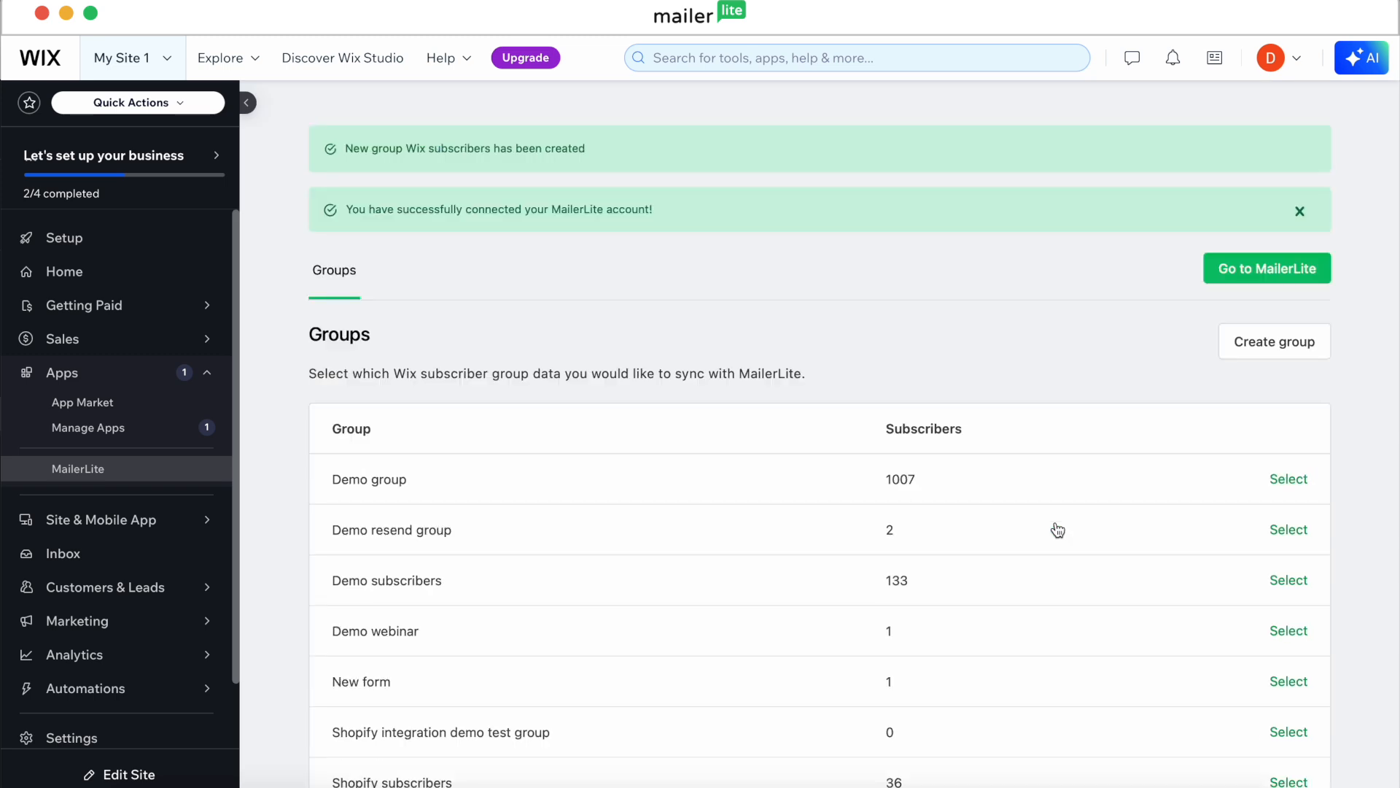
# Select the Wix subscribers group for syncing and import only the contacts who opted in to email marketing
pyautogui.scroll(-5, 1057, 529)
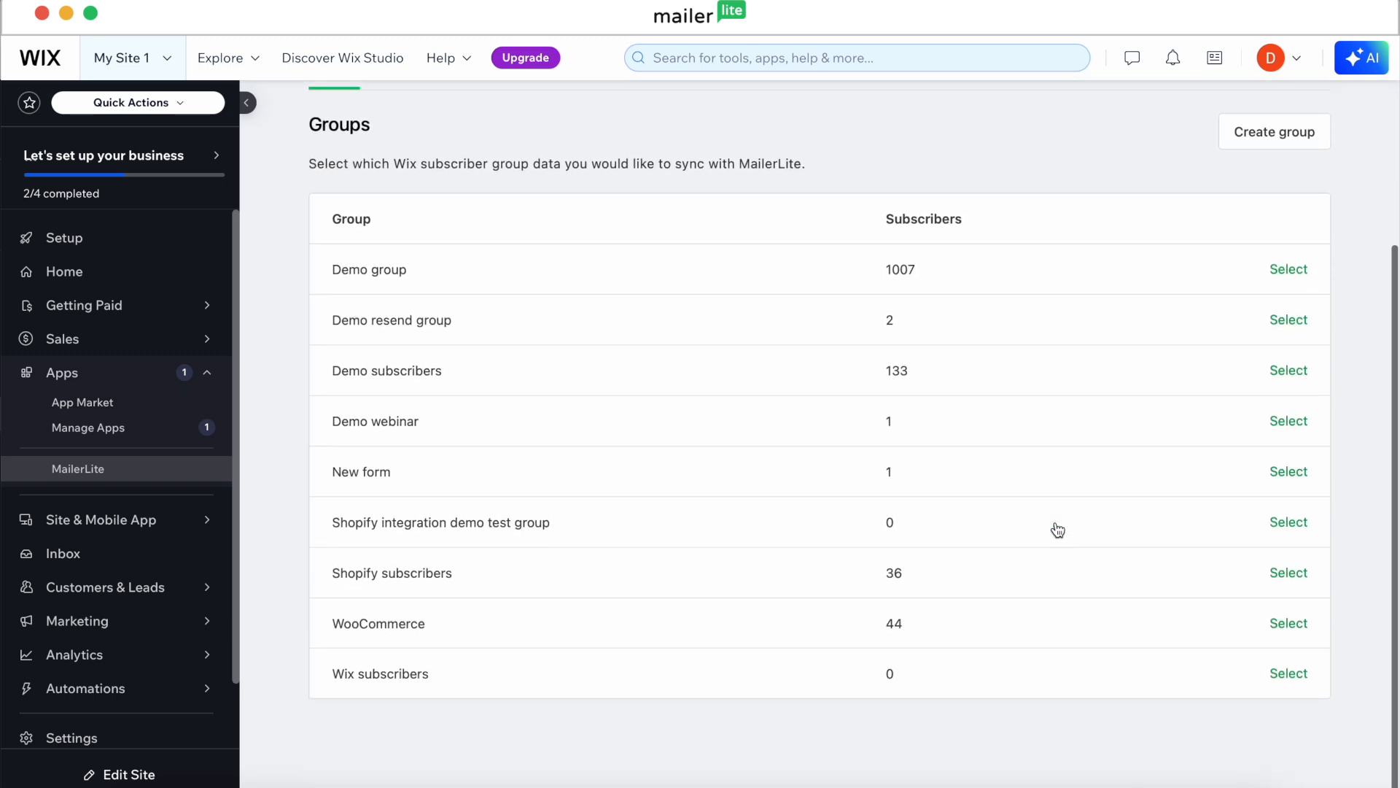
pyautogui.click(1289, 676)
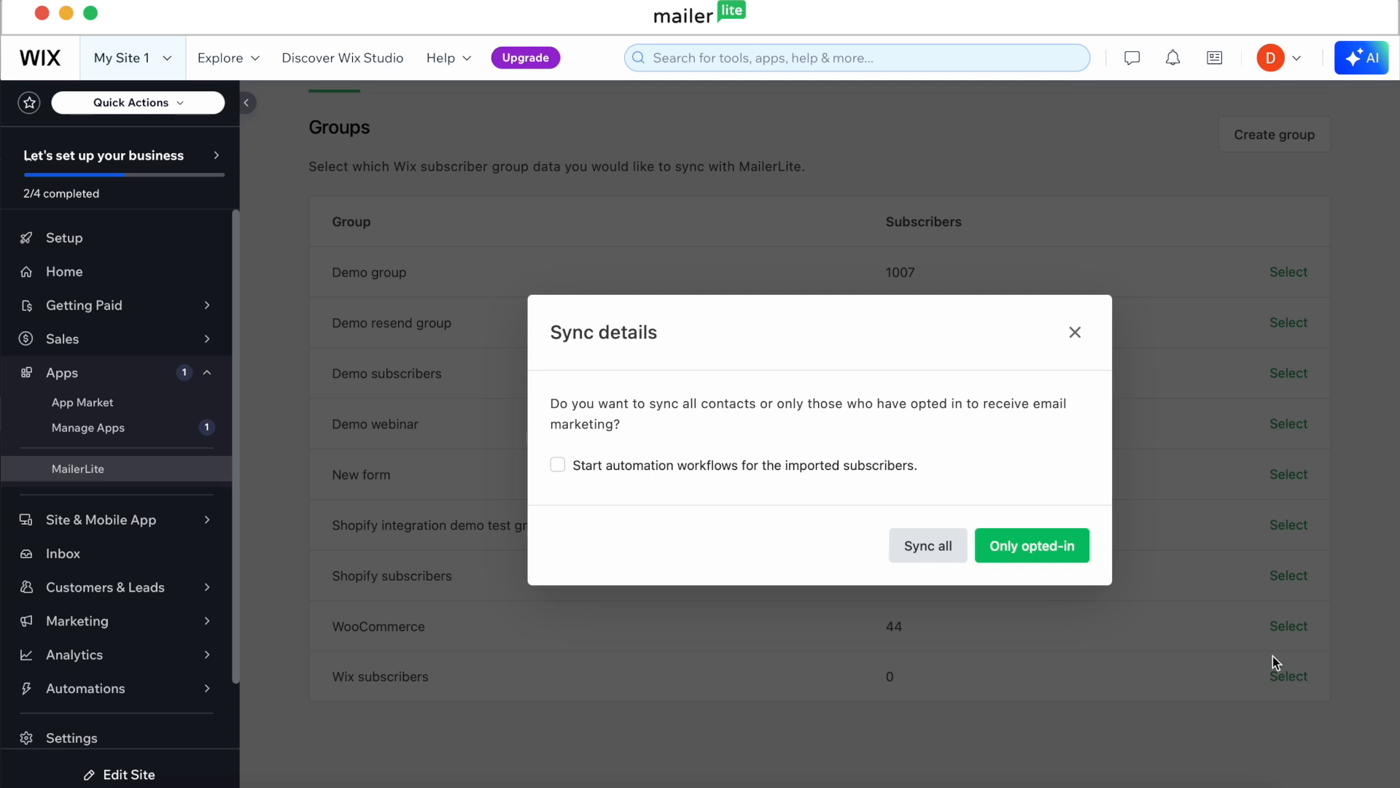
pyautogui.click(1018, 554)
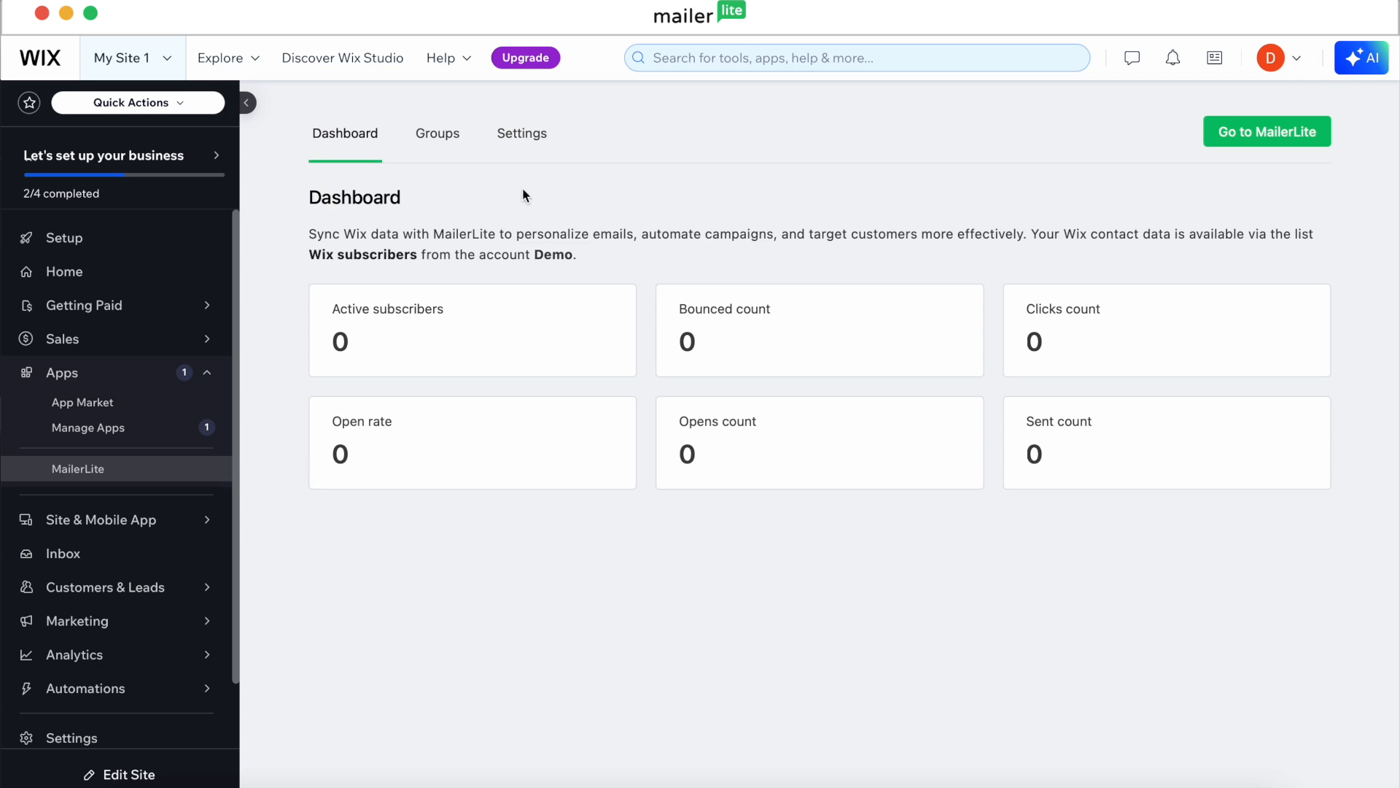
# Open the integration settings and try switching MailerLite pop-ups on and back off
pyautogui.click(532, 138)
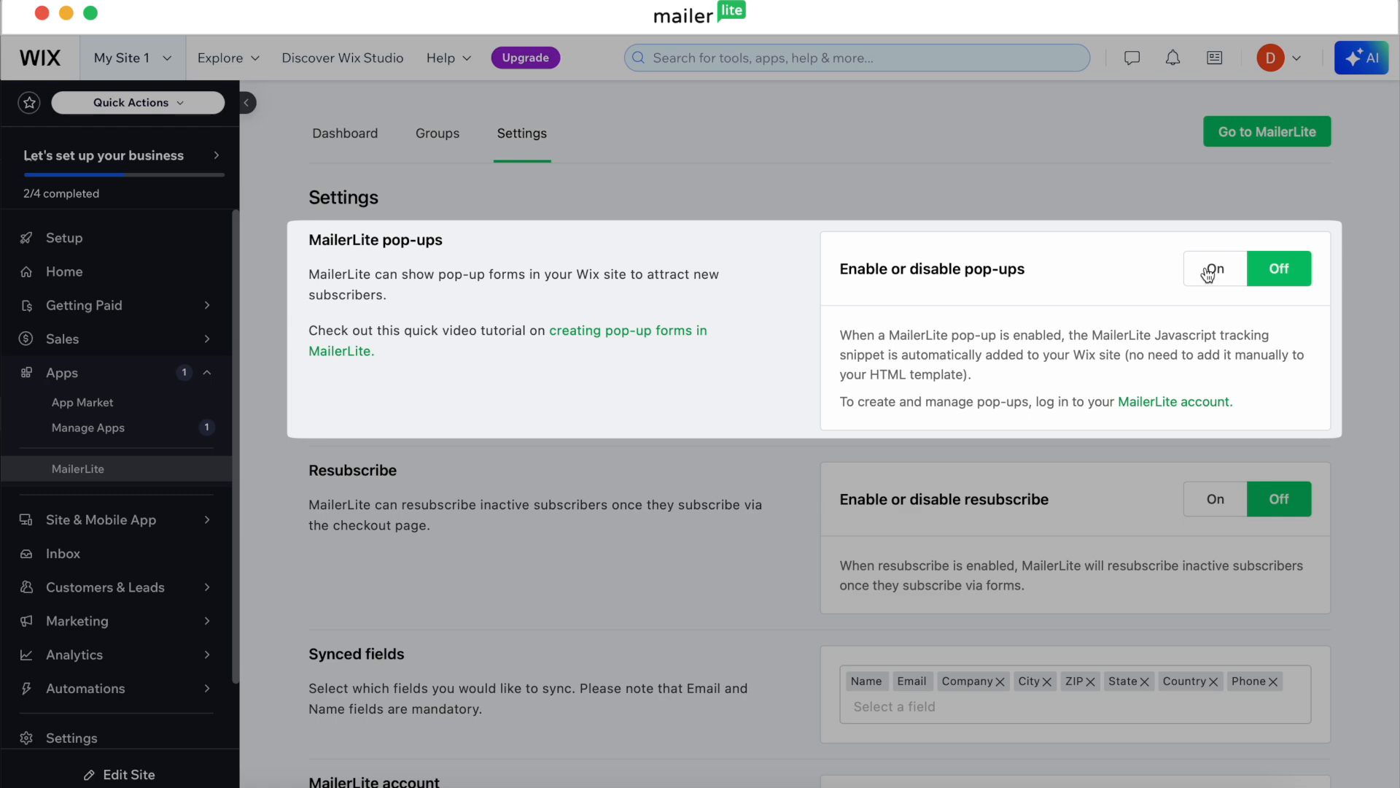
pyautogui.click(1208, 270)
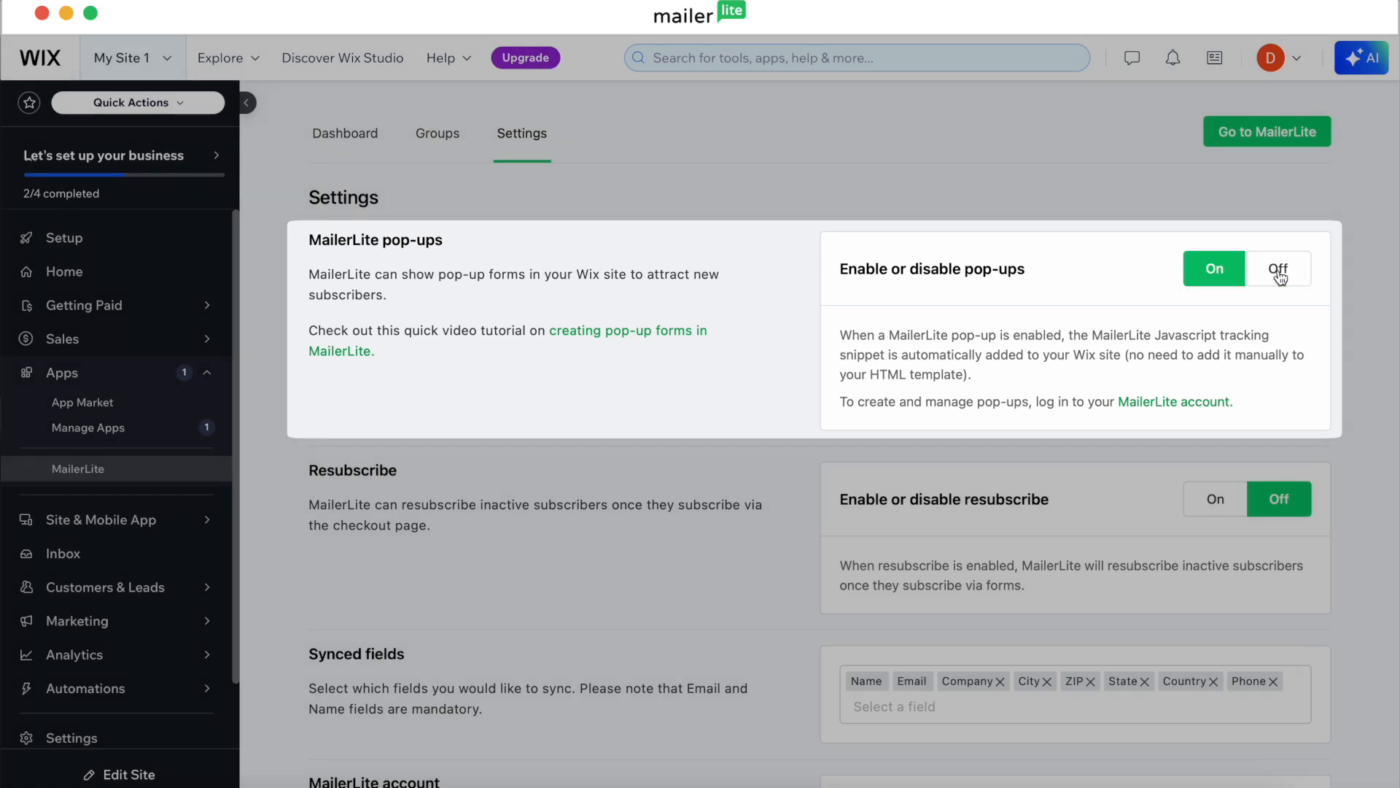
pyautogui.click(1278, 270)
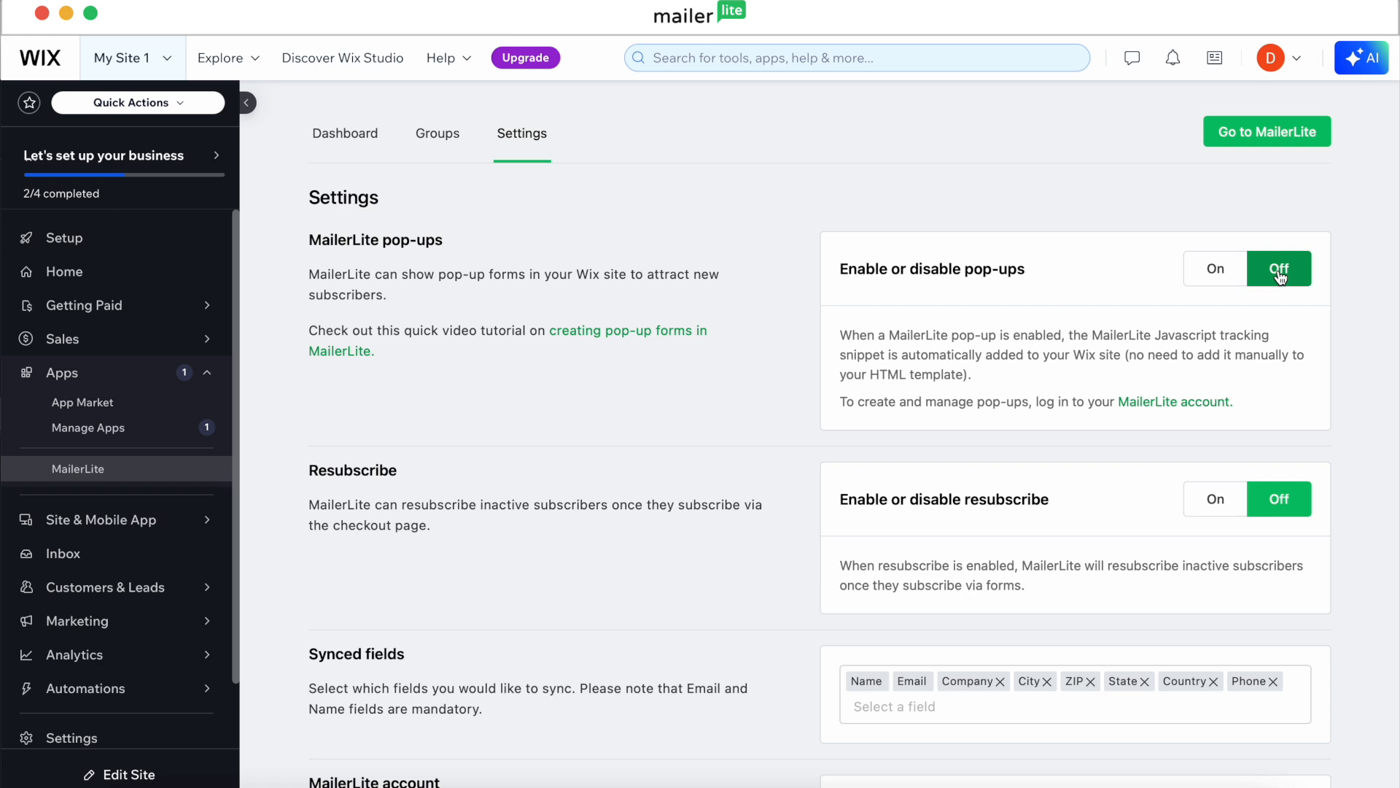
pyautogui.click(1232, 275)
pyautogui.click(1273, 274)
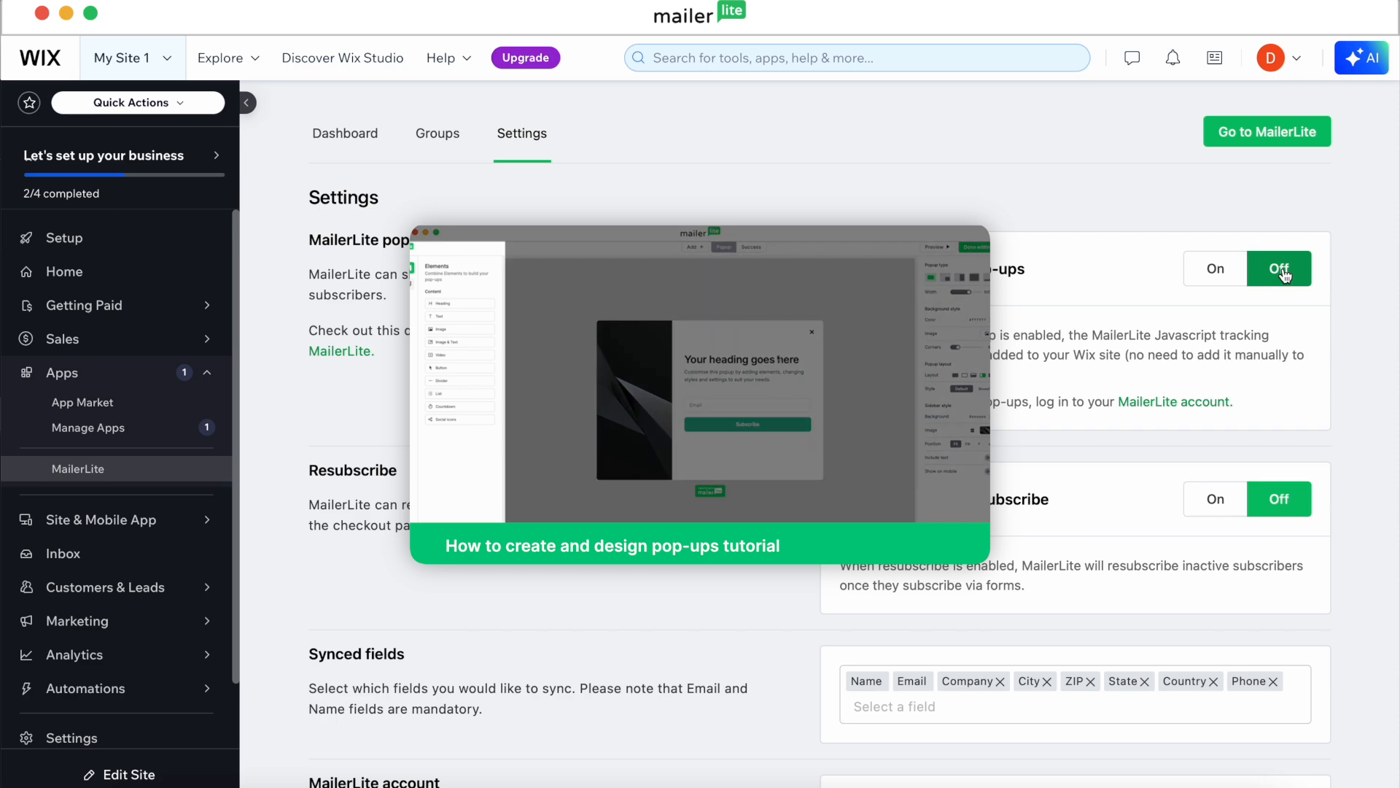
pyautogui.scroll(-2, 1283, 273)
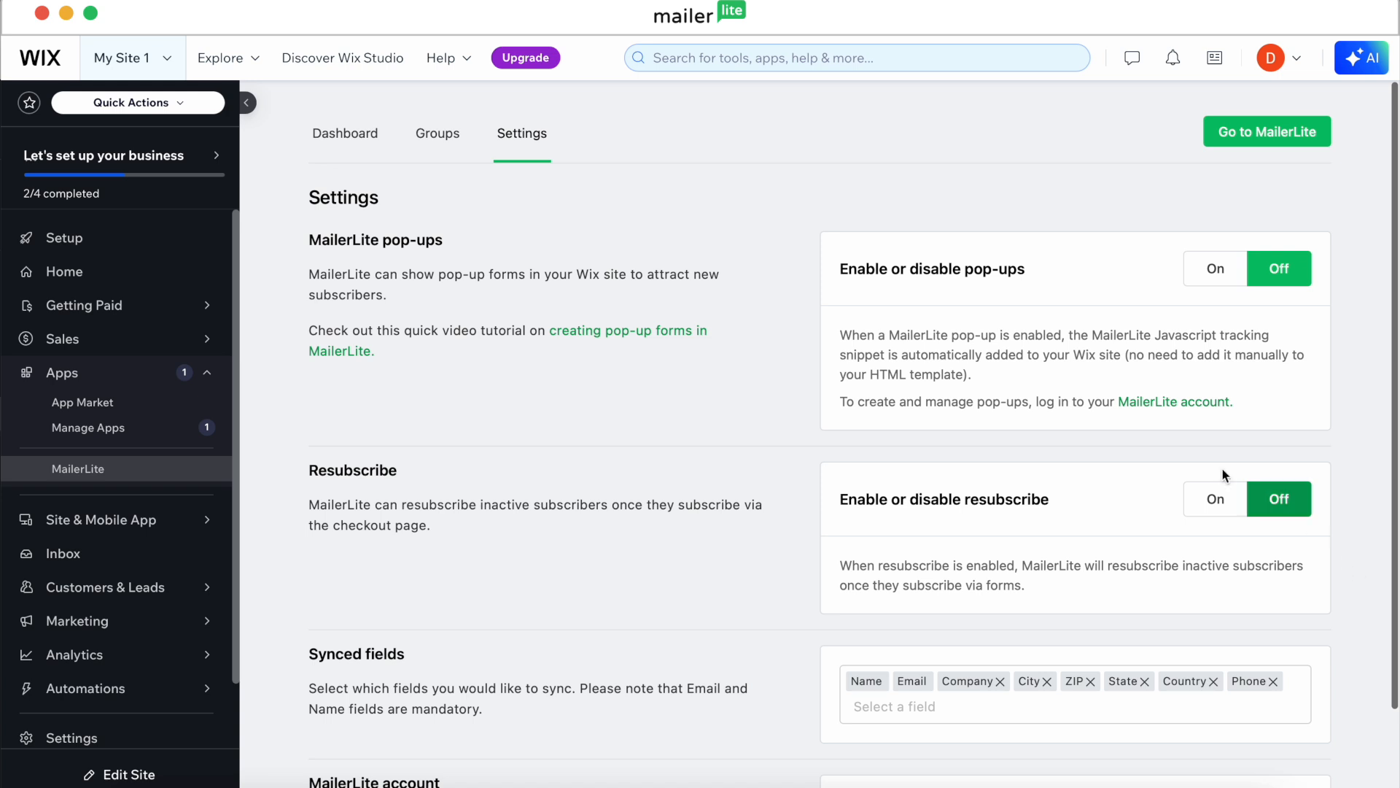
# Switch to the MailerLite account and view the Wix subscribers group among the subscriber groups
pyautogui.click(444, 140)
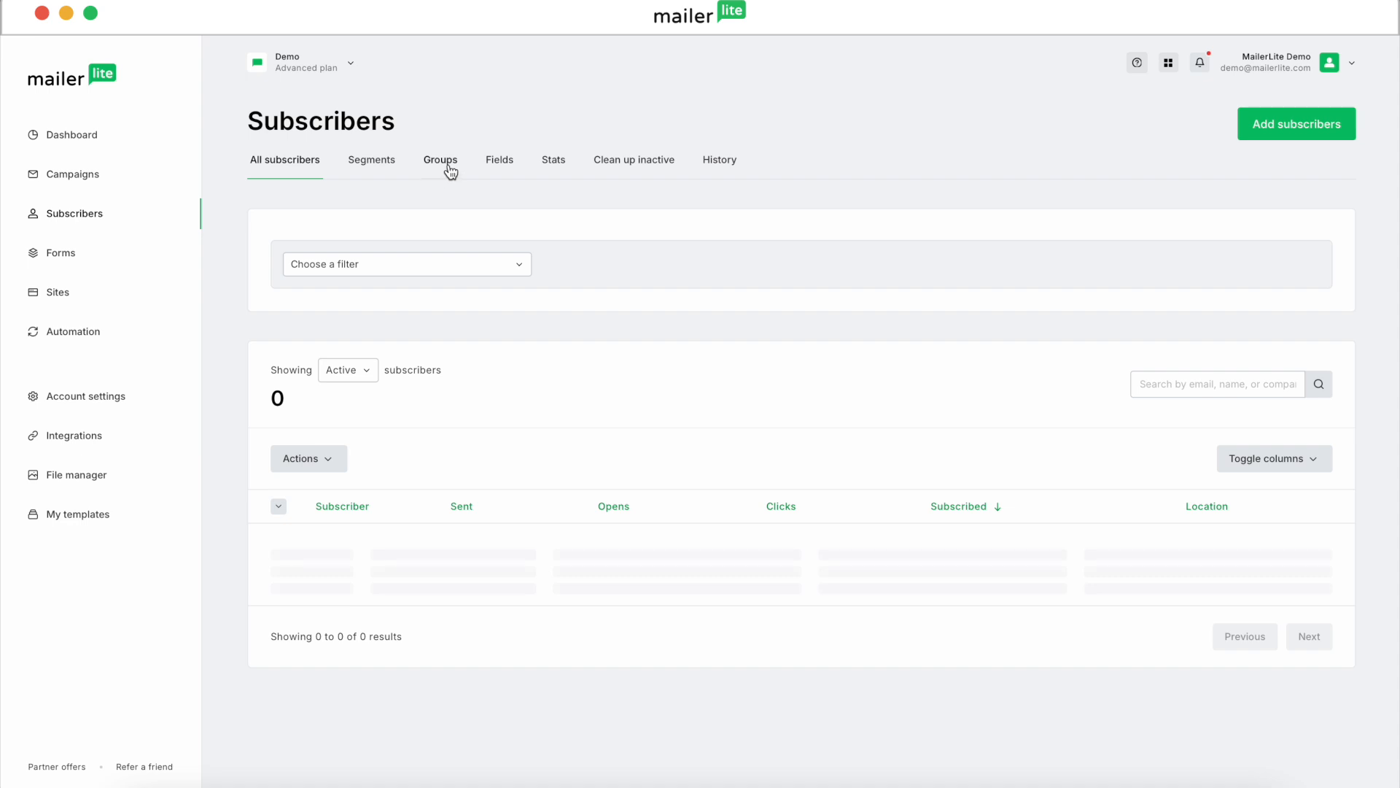
pyautogui.click(449, 164)
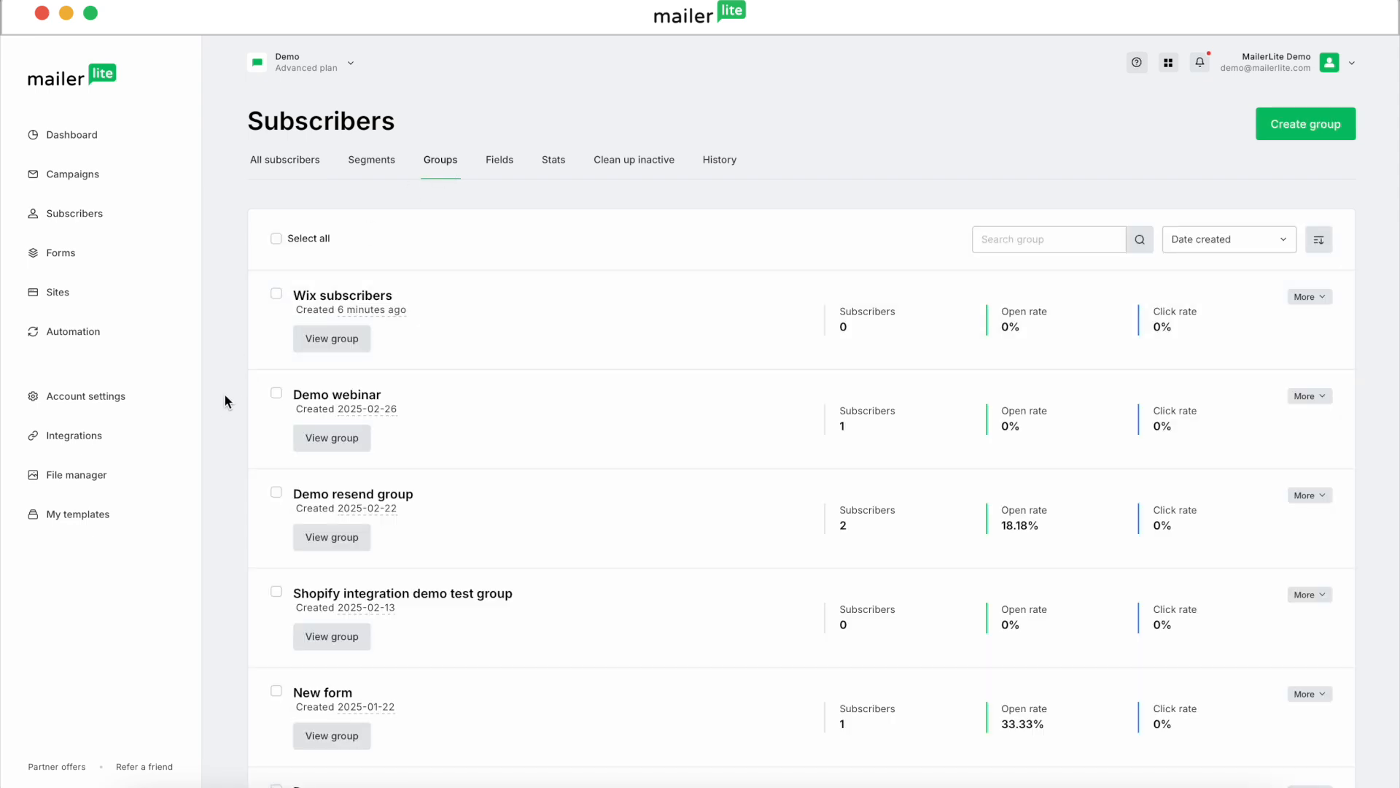
pyautogui.click(343, 341)
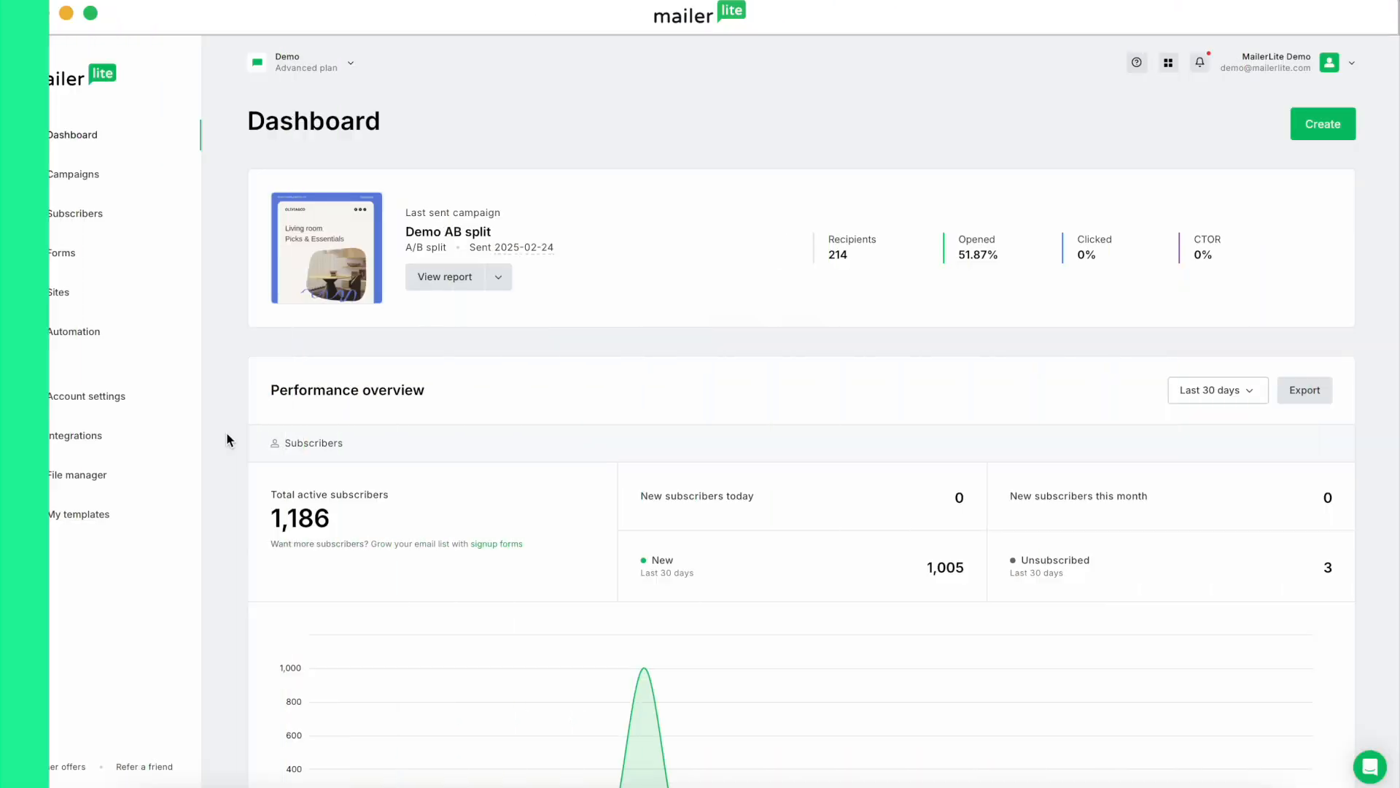
# Examine the subscriber, campaign and e-commerce statistics in the dashboard's performance overview
pyautogui.scroll(-3, 226, 439)
pyautogui.scroll(-10, 226, 439)
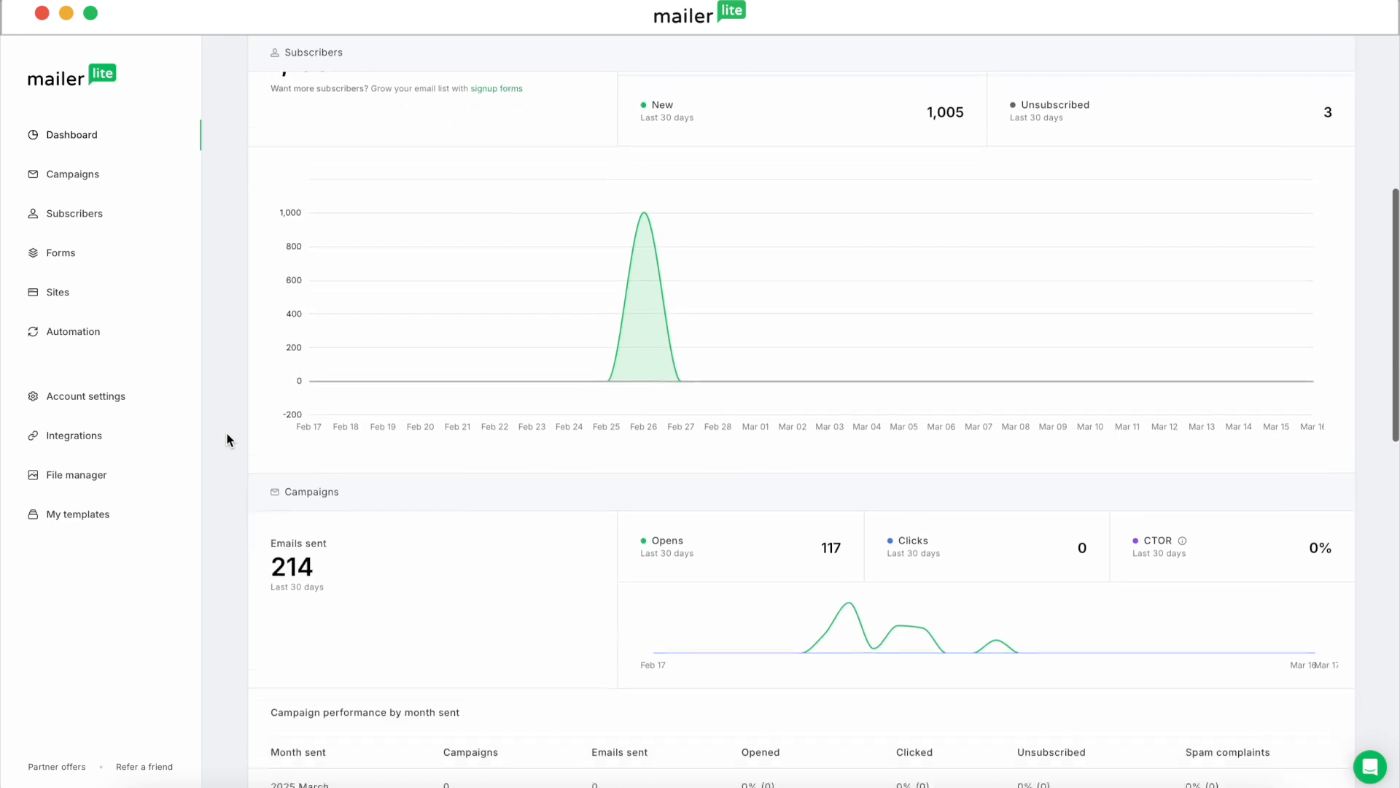
pyautogui.scroll(-5, 226, 438)
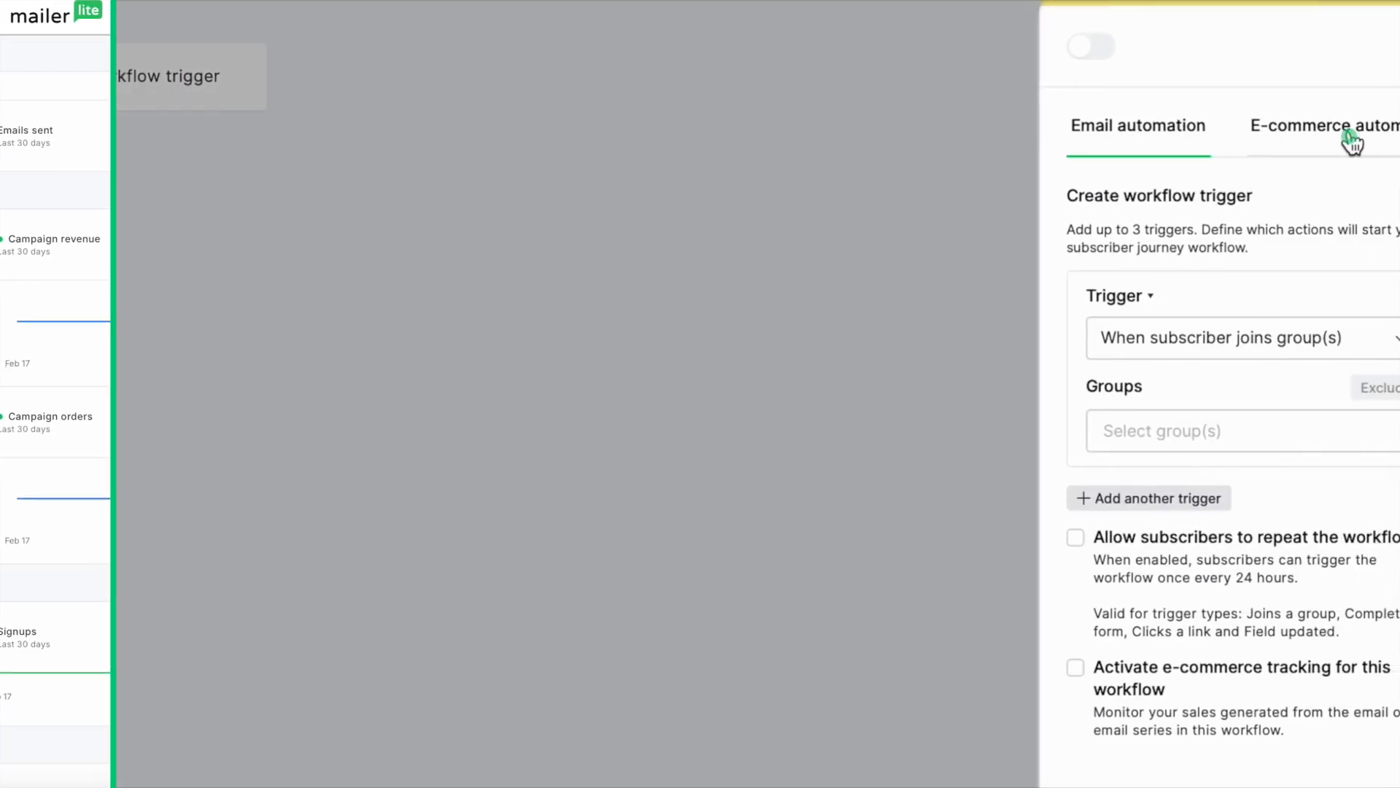
# Switch the automation's trigger setup to e-commerce automation and open the workflow trigger choices
pyautogui.click(1351, 139)
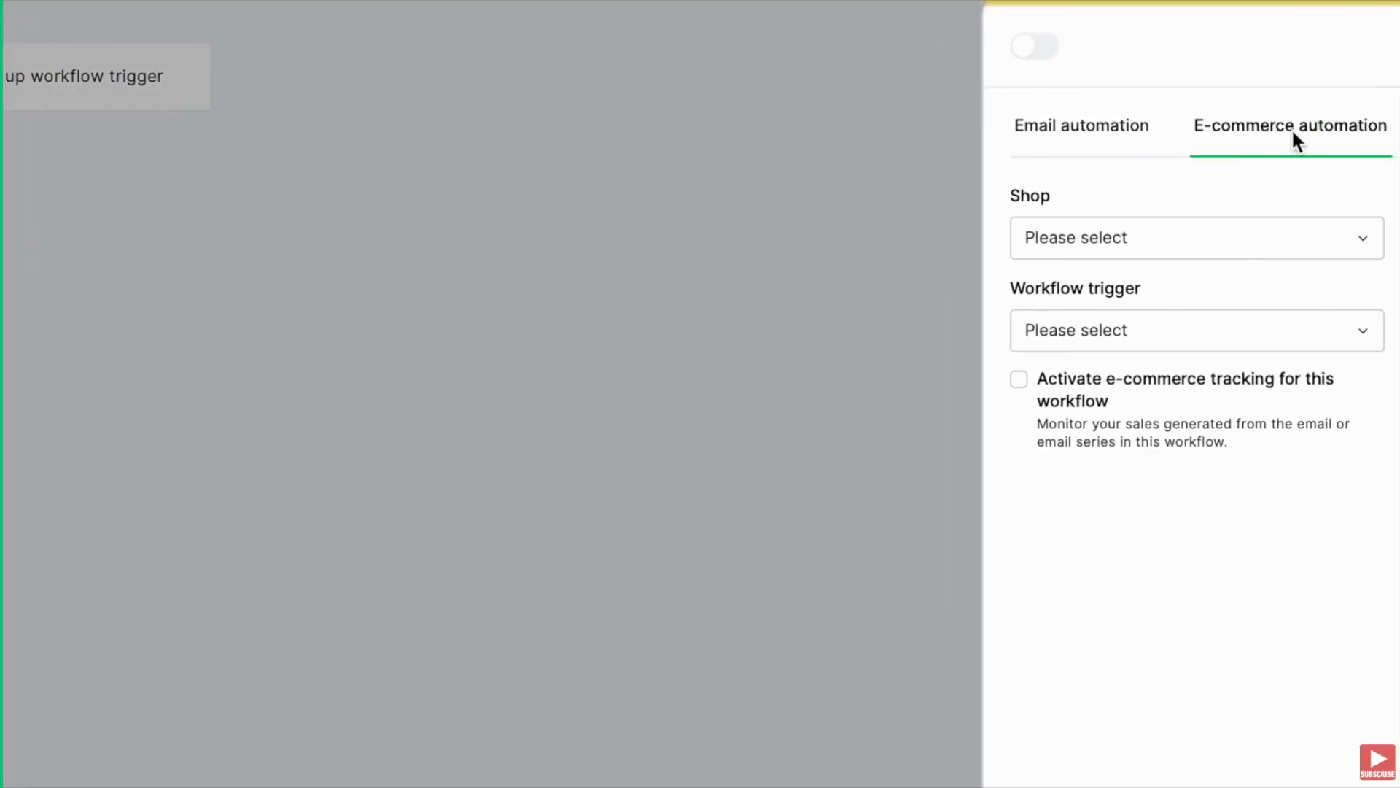
pyautogui.click(1359, 337)
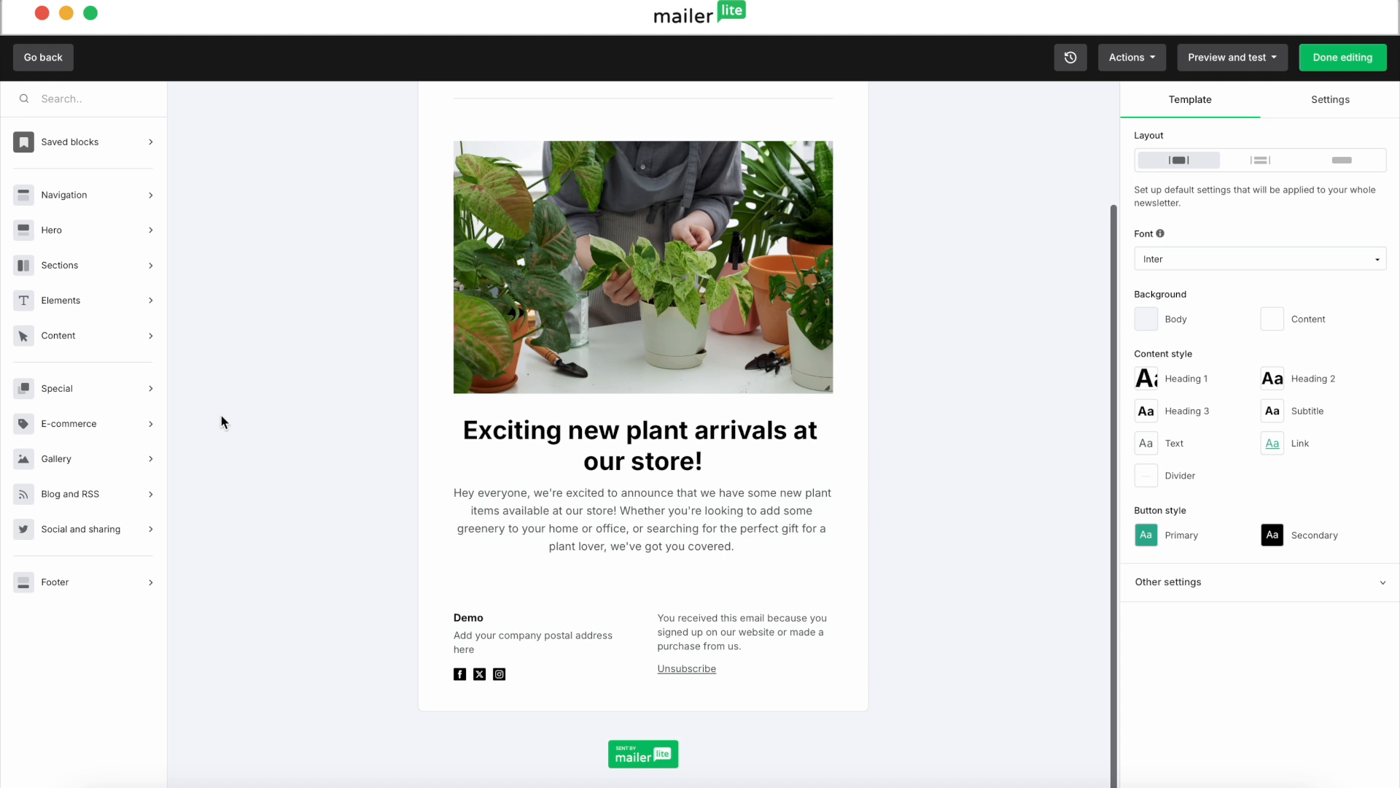
# Add a Triple product highlight e-commerce block below the plant arrivals text in the newsletter
pyautogui.click(148, 427)
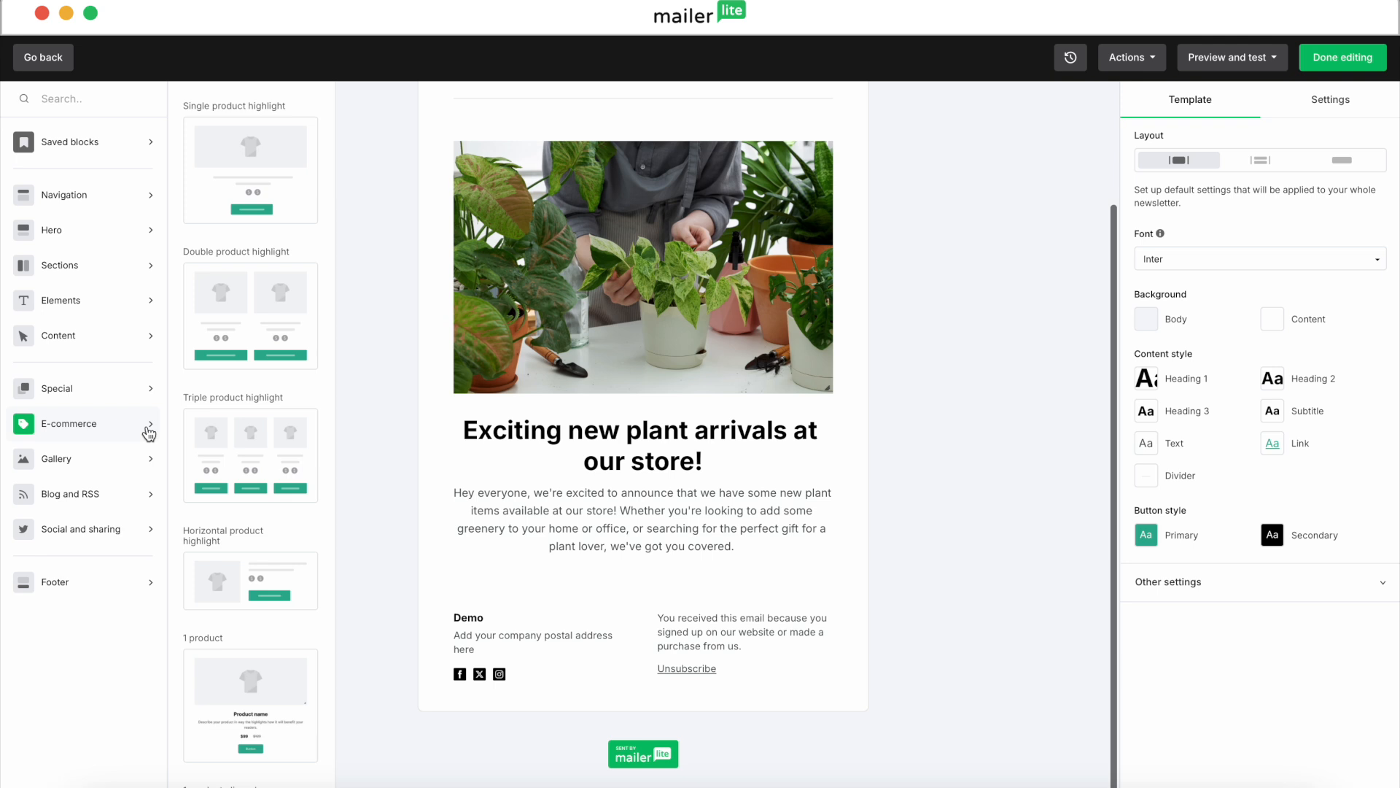
pyautogui.moveTo(250, 437); pyautogui.dragTo(331, 560)
pyautogui.moveTo(330, 556); pyautogui.dragTo(502, 601)
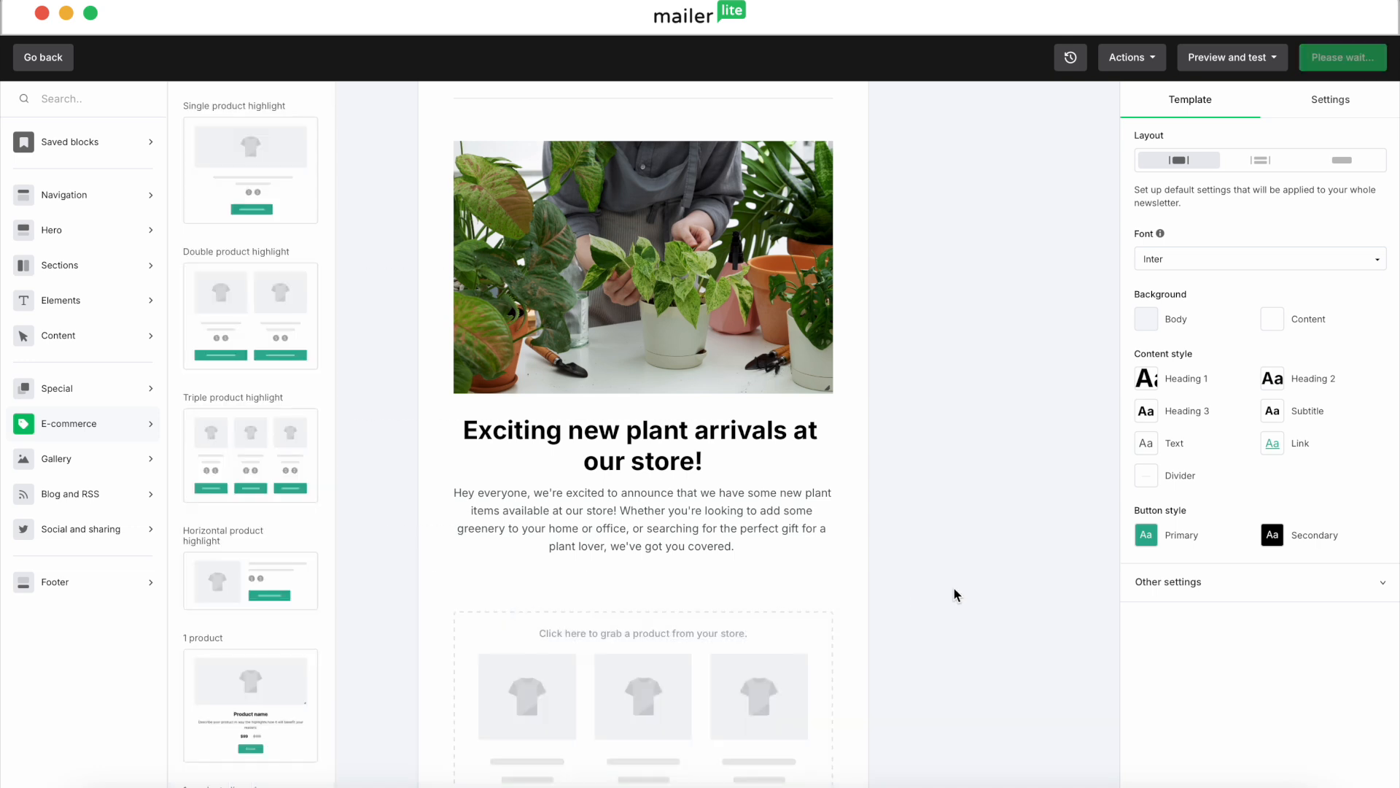
# Insert the #lovemyjob T-shirt black, green and white from the Demo MailerLite store into the triple product block
pyautogui.scroll(-3, 954, 588)
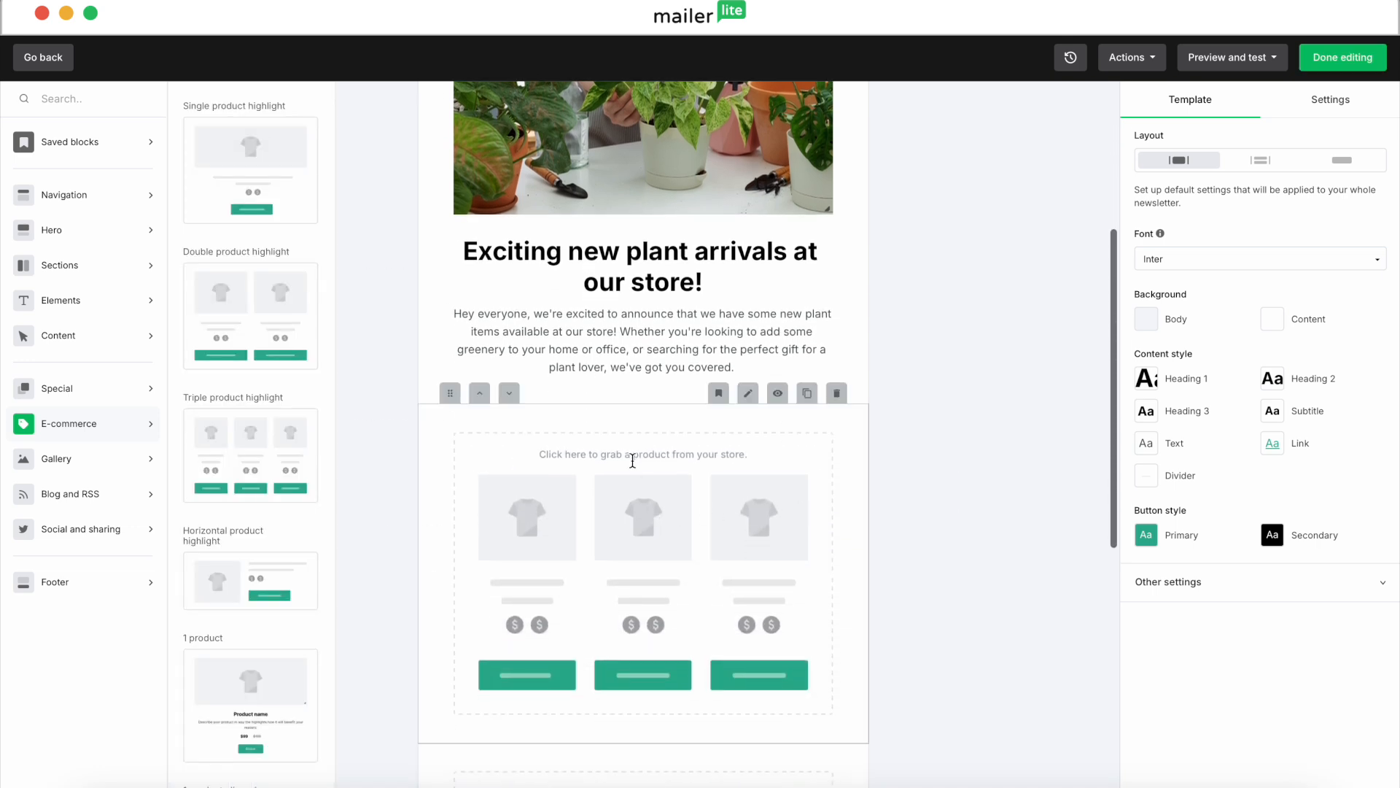
pyautogui.click(633, 460)
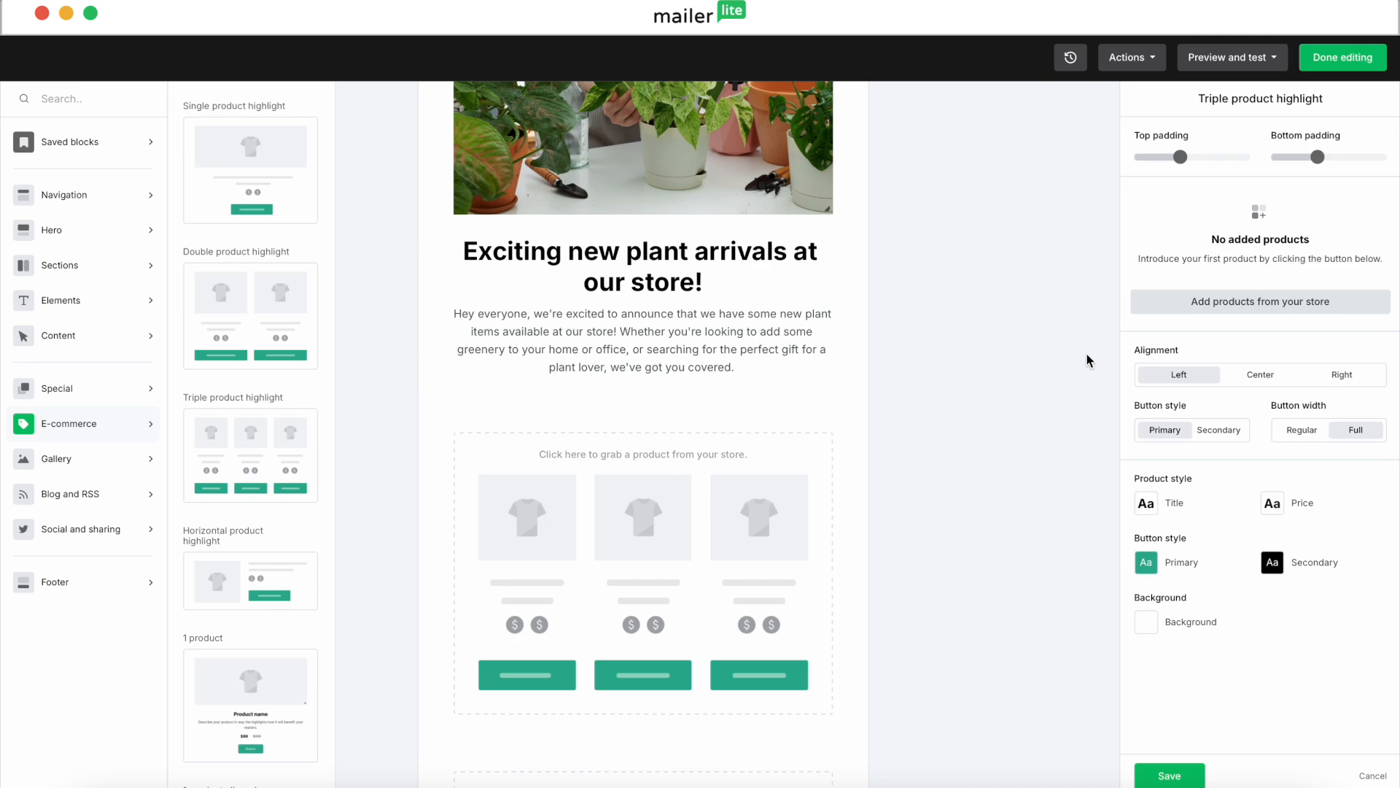
pyautogui.click(1164, 305)
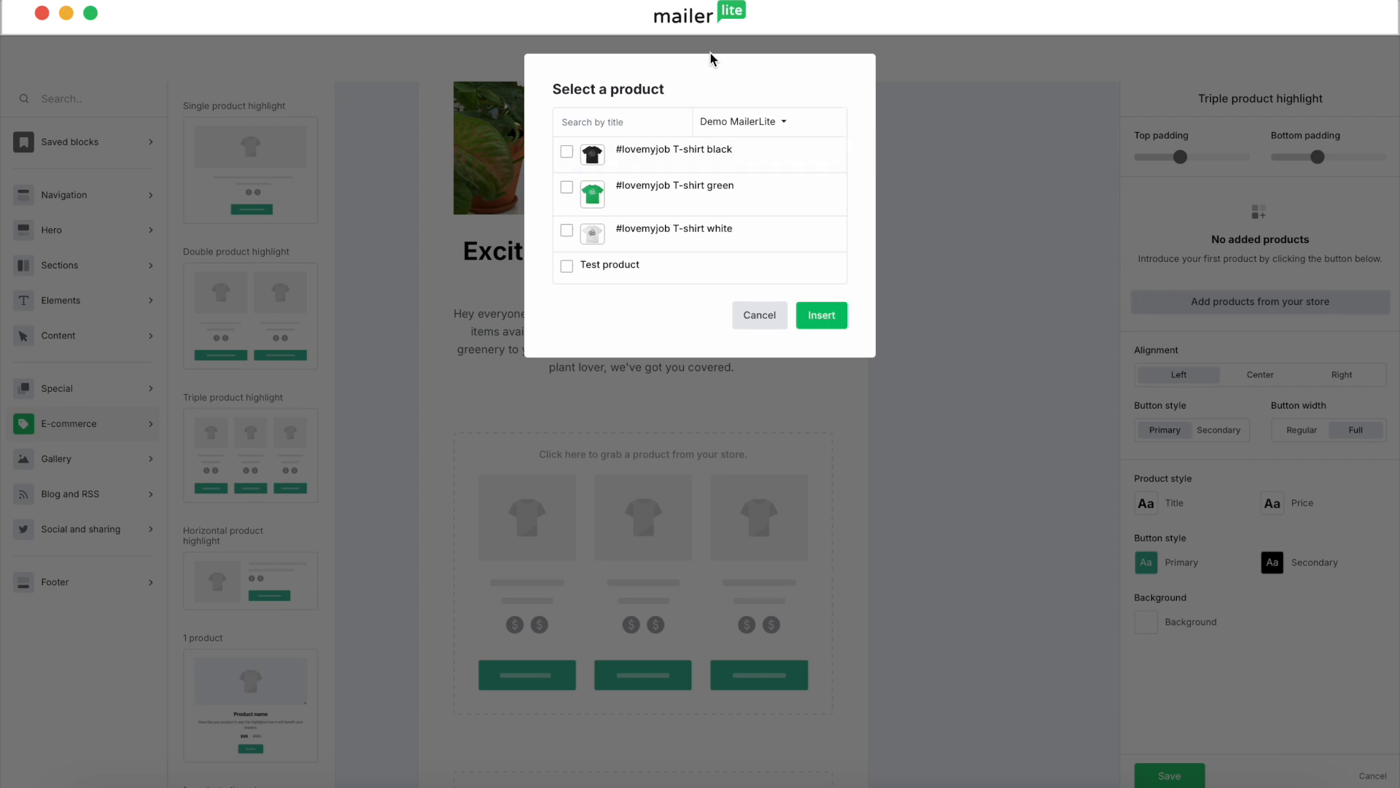
pyautogui.click(785, 122)
pyautogui.click(785, 122)
pyautogui.click(567, 152)
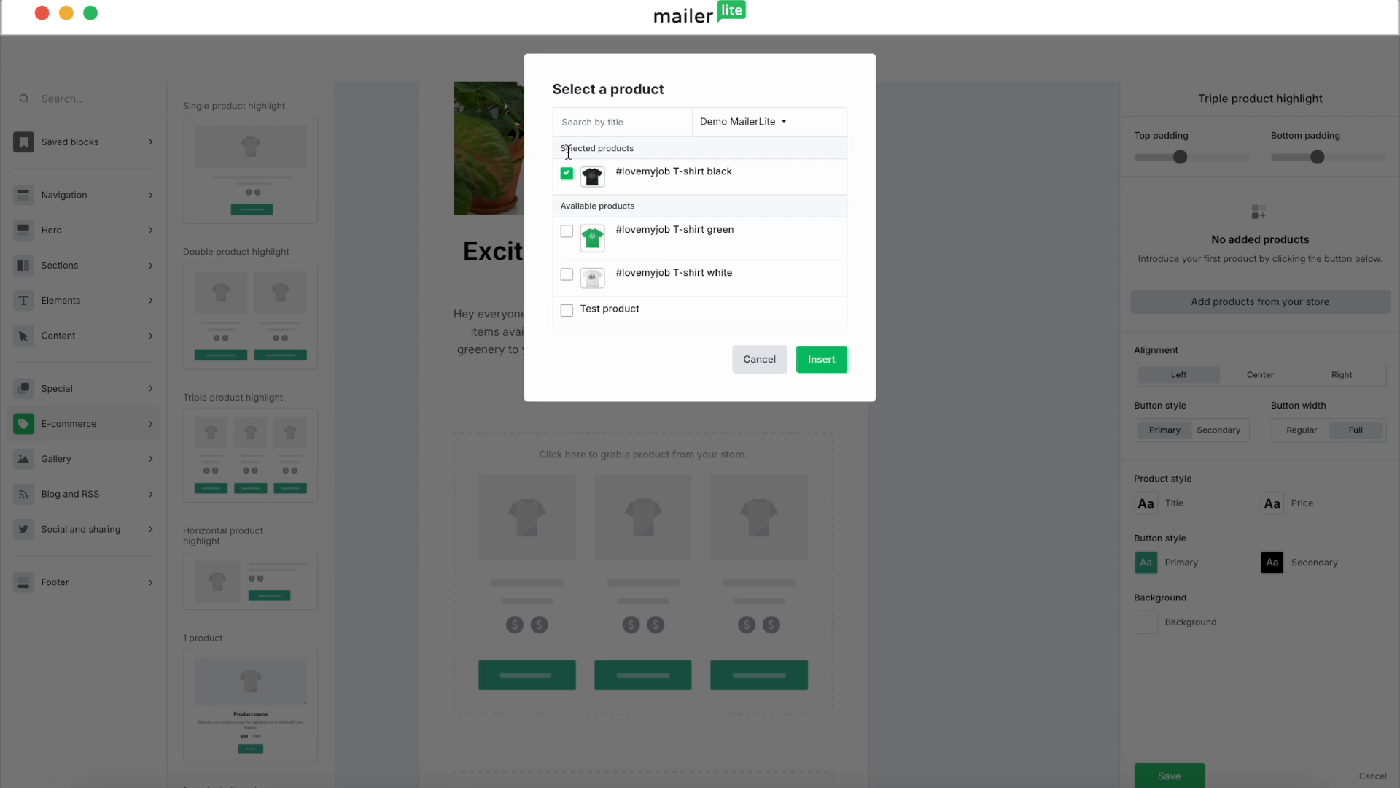
pyautogui.click(567, 230)
pyautogui.click(567, 276)
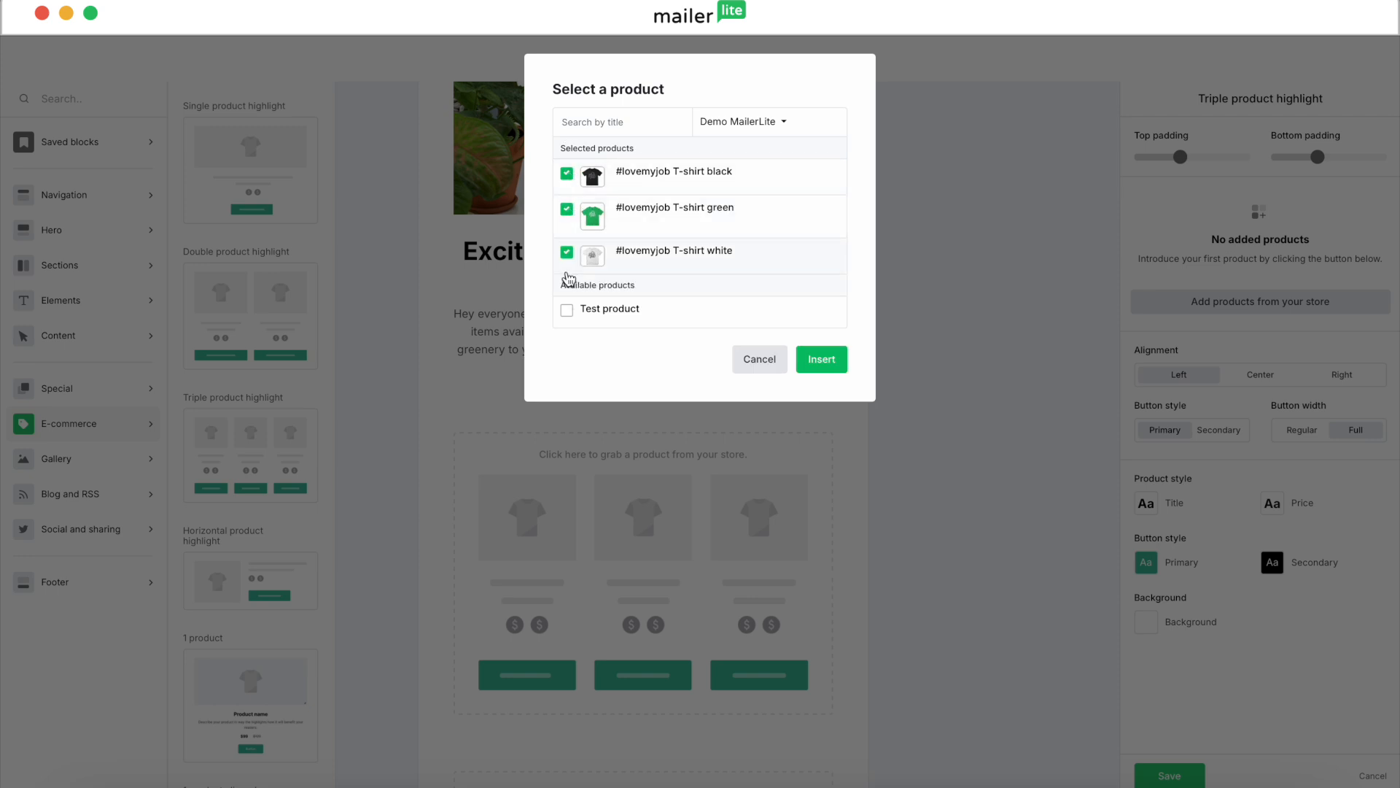
pyautogui.click(814, 361)
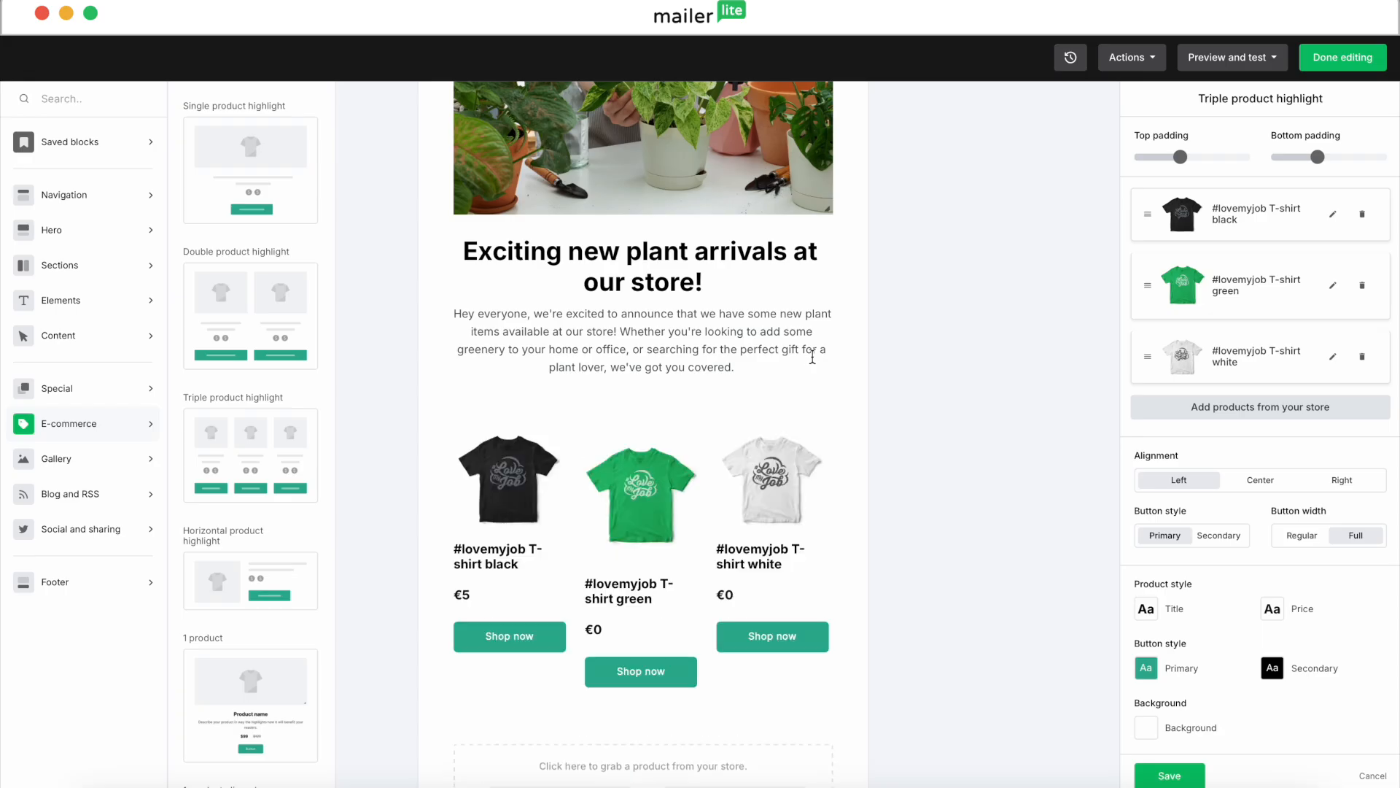